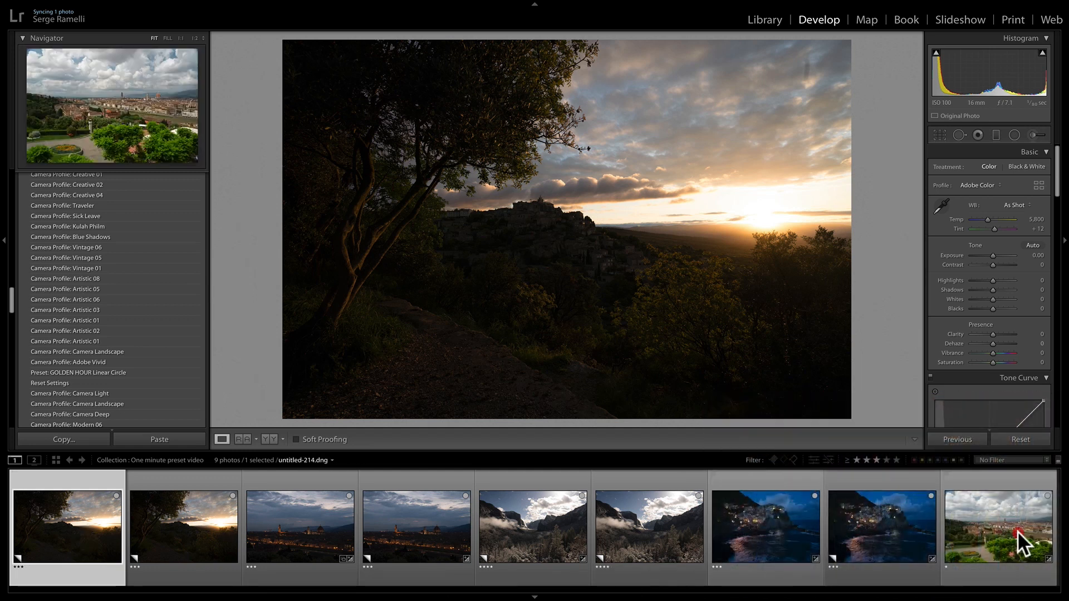
Open the daytime city photo with the flower bed and preview the Creative 04 profile on it
click(1017, 530)
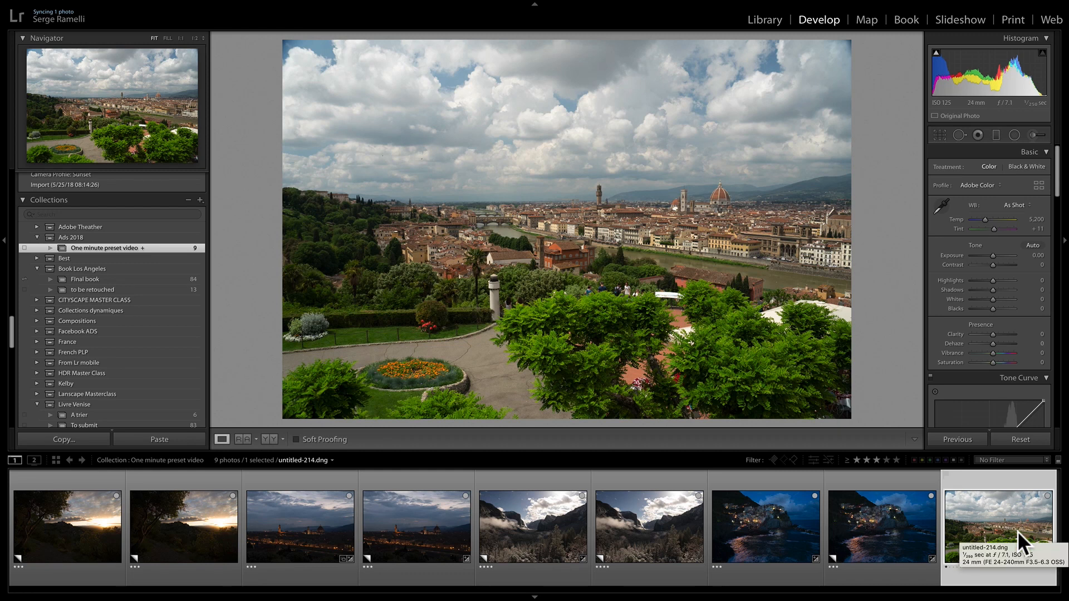
click(1038, 185)
drag(1055, 194, 1056, 373)
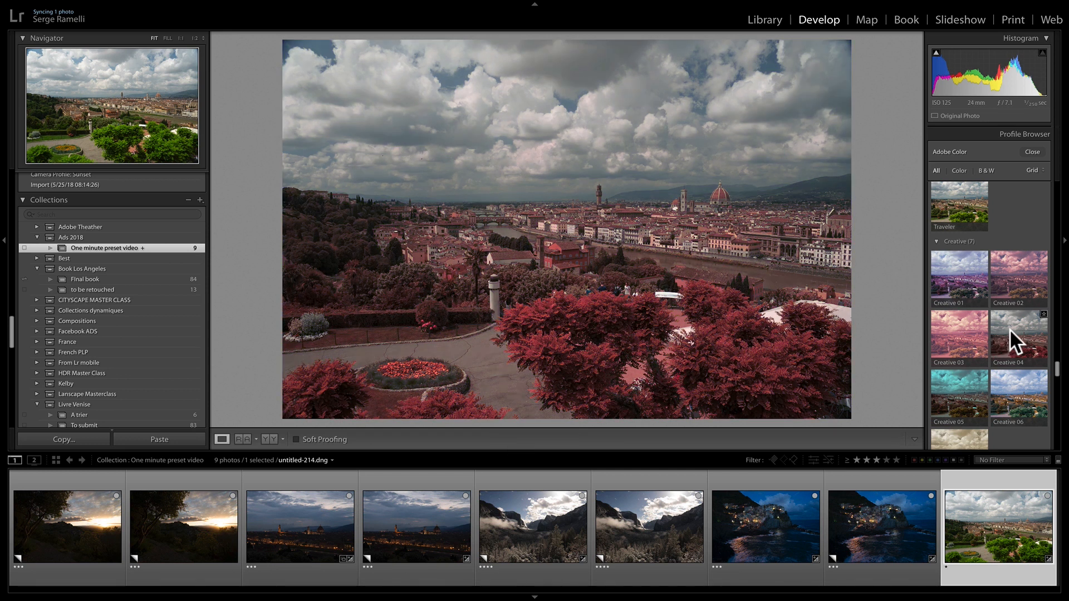
click(1003, 539)
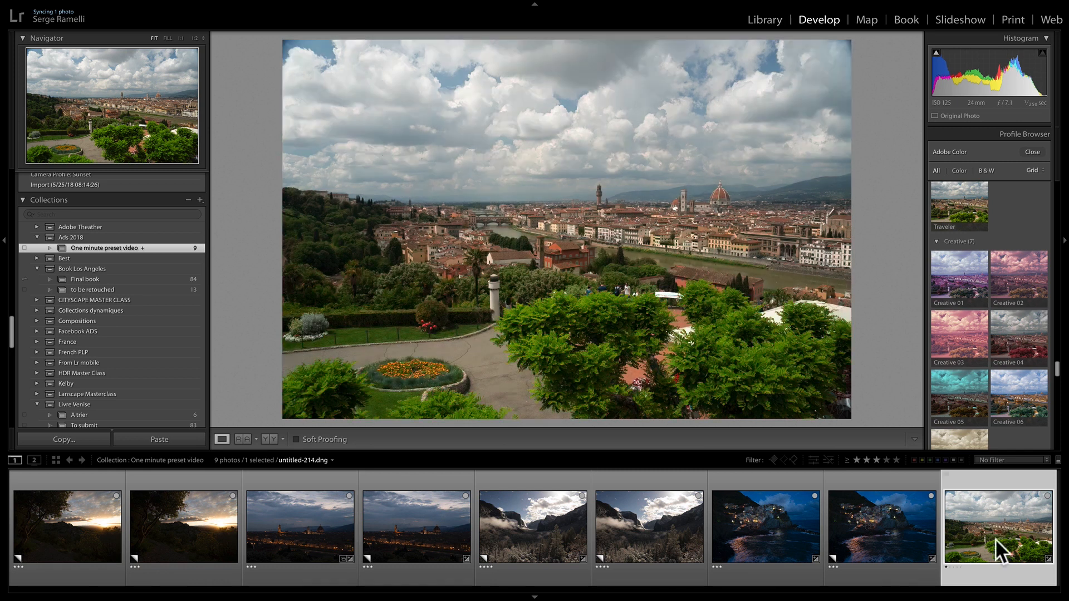
Leave the profile previews and examine the HSL hue adjustments for the daytime city photo
click(1033, 151)
drag(1057, 179, 1059, 253)
click(939, 187)
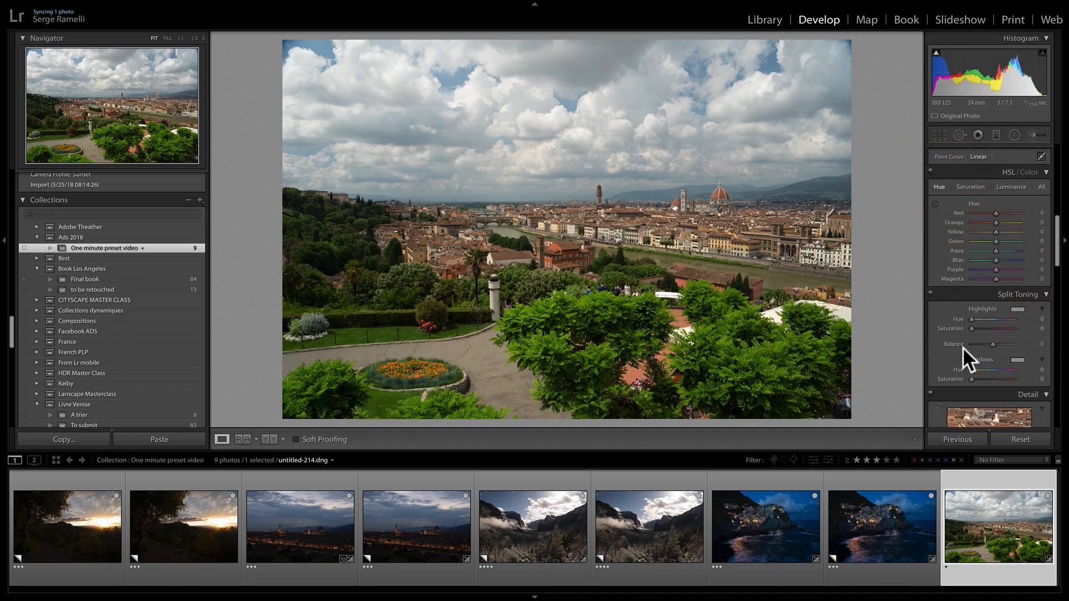
mouse_move(996, 241)
mouse_down()
mouse_move(1023, 243)
mouse_move(914, 240)
mouse_move(1024, 242)
mouse_move(961, 245)
mouse_move(997, 244)
mouse_up()
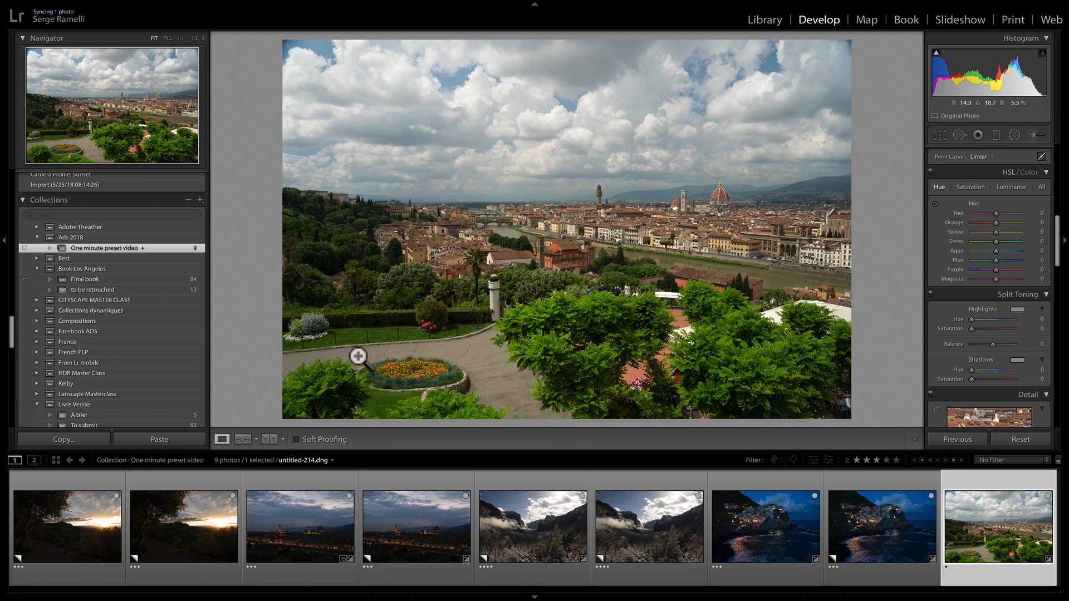
Apply the GOLDEN HOUR Linear Circle preset to the first dark sunset photo with the tree
click(58, 520)
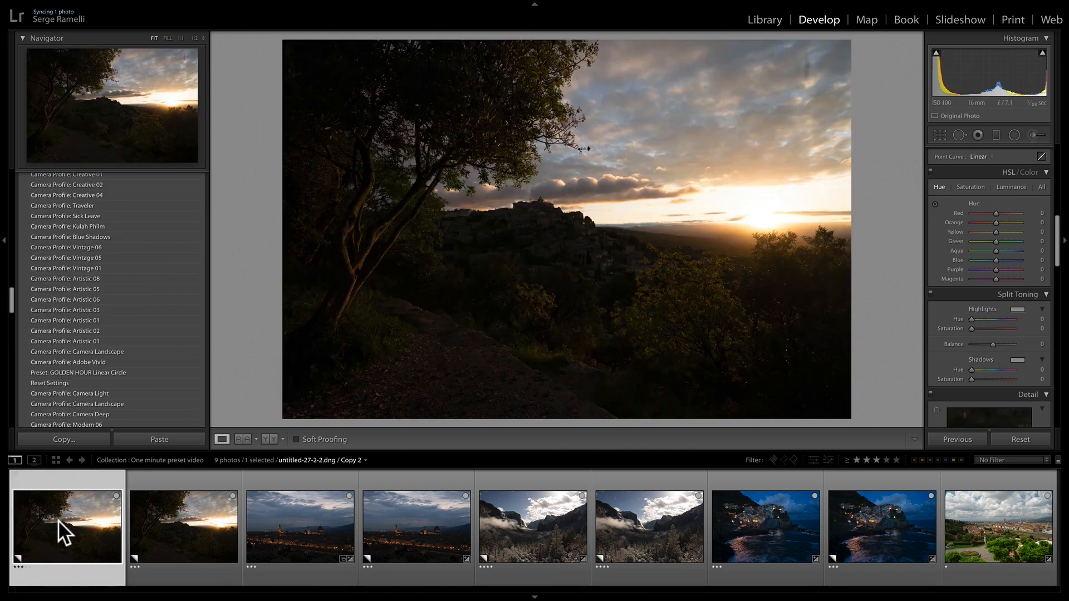
drag(12, 299, 12, 199)
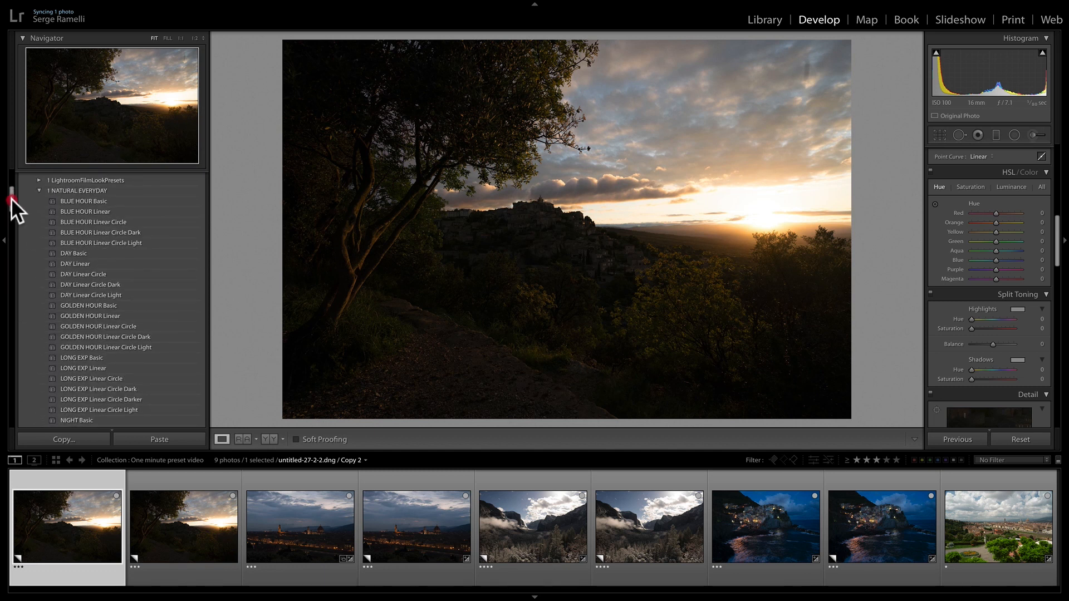
mouse_move(12, 199)
mouse_down()
mouse_move(11, 214)
mouse_move(9, 204)
mouse_up()
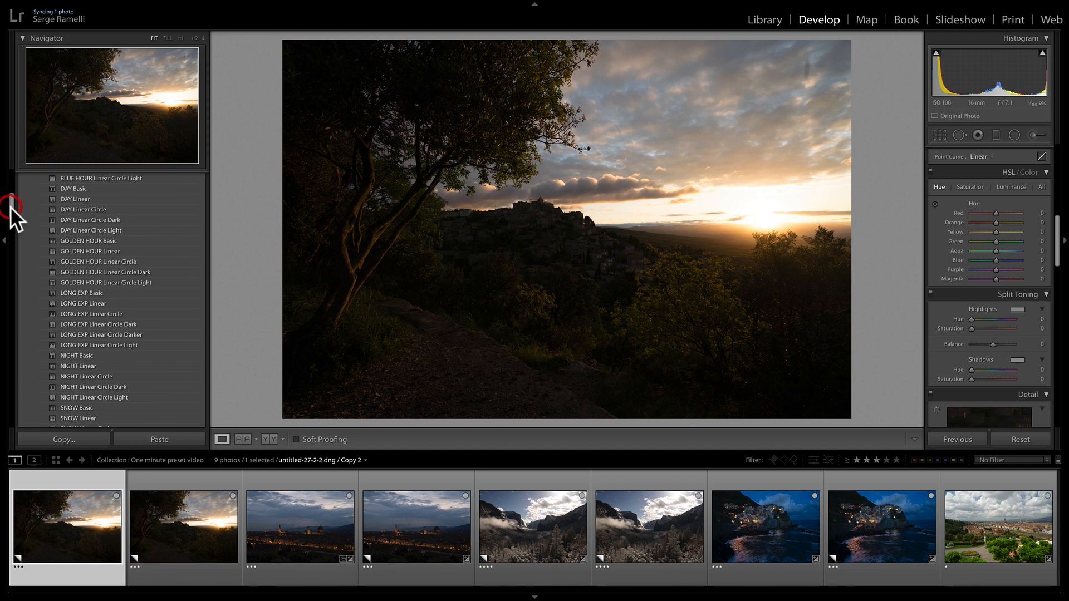
click(118, 258)
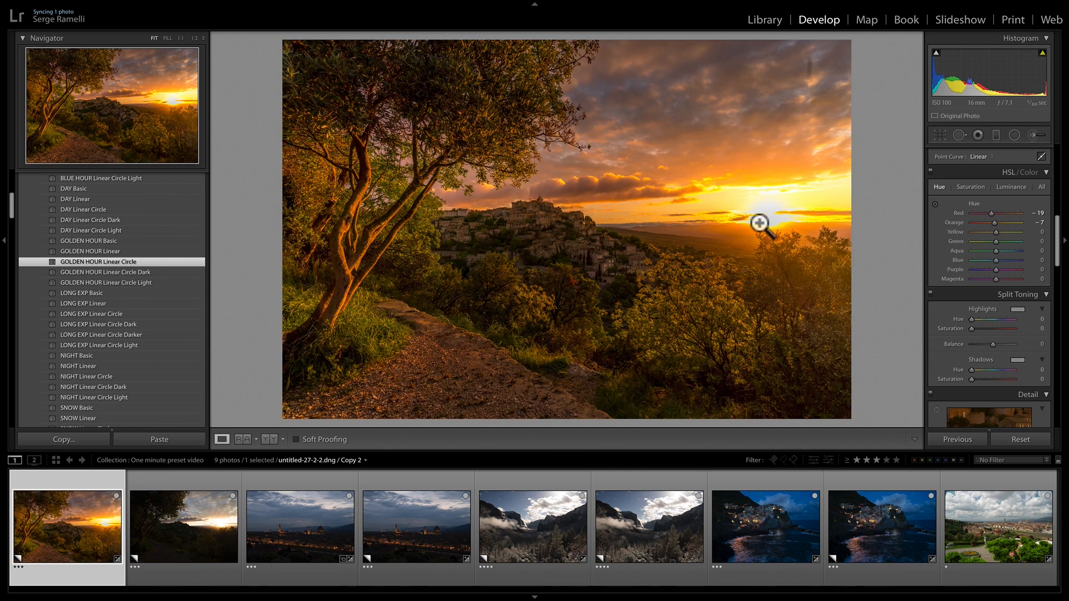
Browse the available profiles for the sunset photo and apply Adobe Landscape from the Adobe Raw group
click(1059, 174)
drag(1056, 161, 1057, 146)
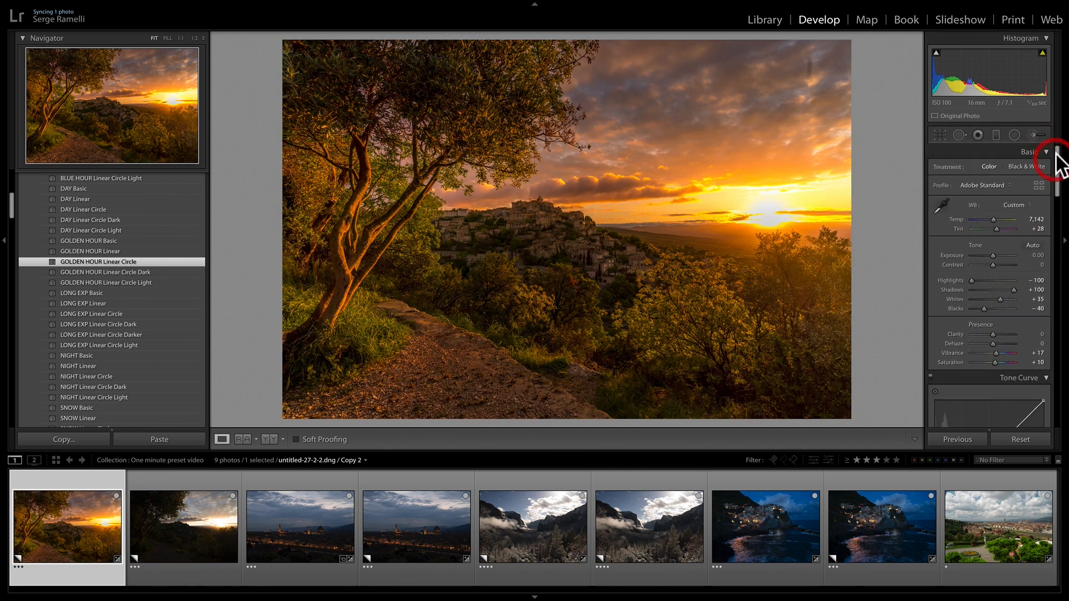
click(1040, 185)
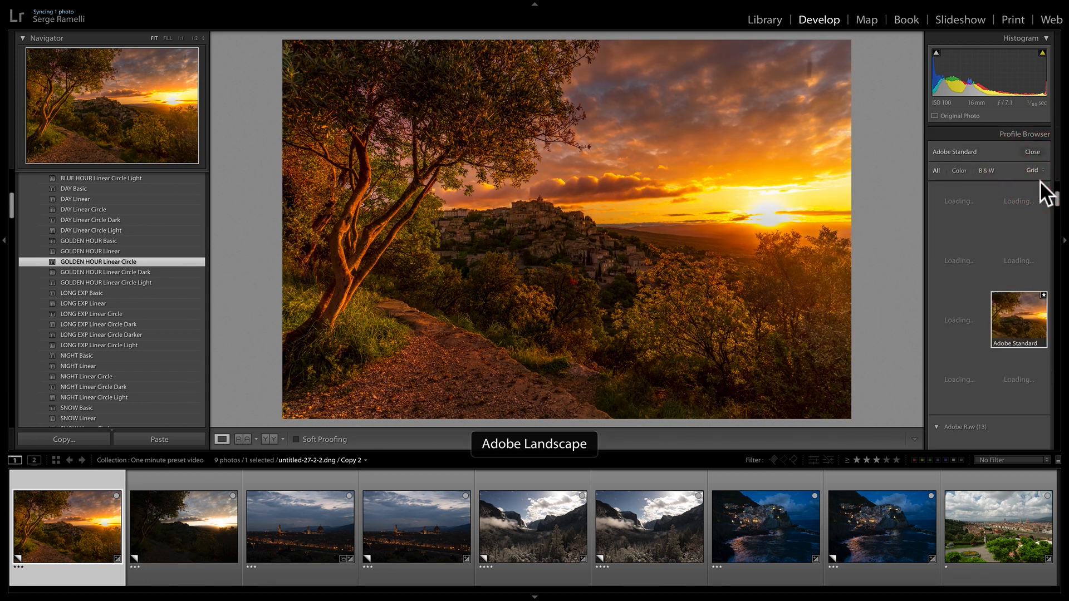
click(1057, 184)
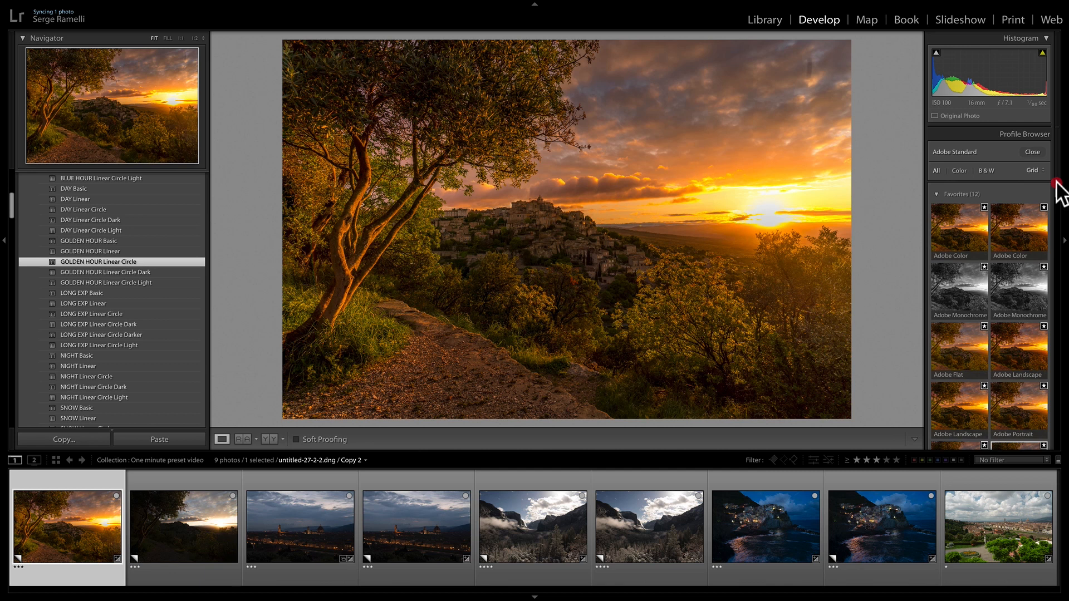
drag(1056, 183, 1057, 212)
scroll(1057, 208, down, 2)
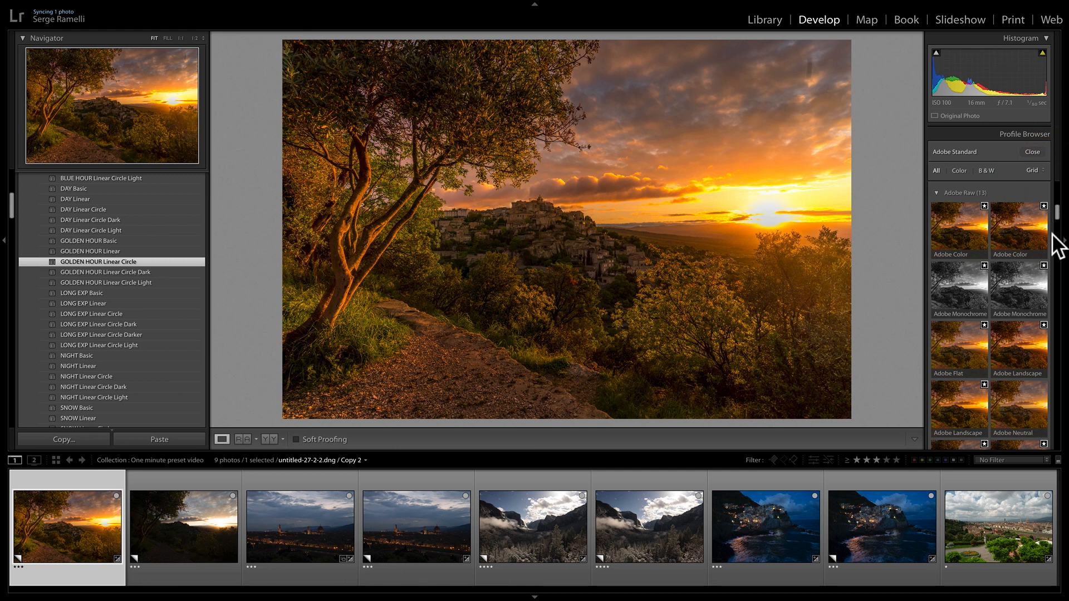
click(957, 413)
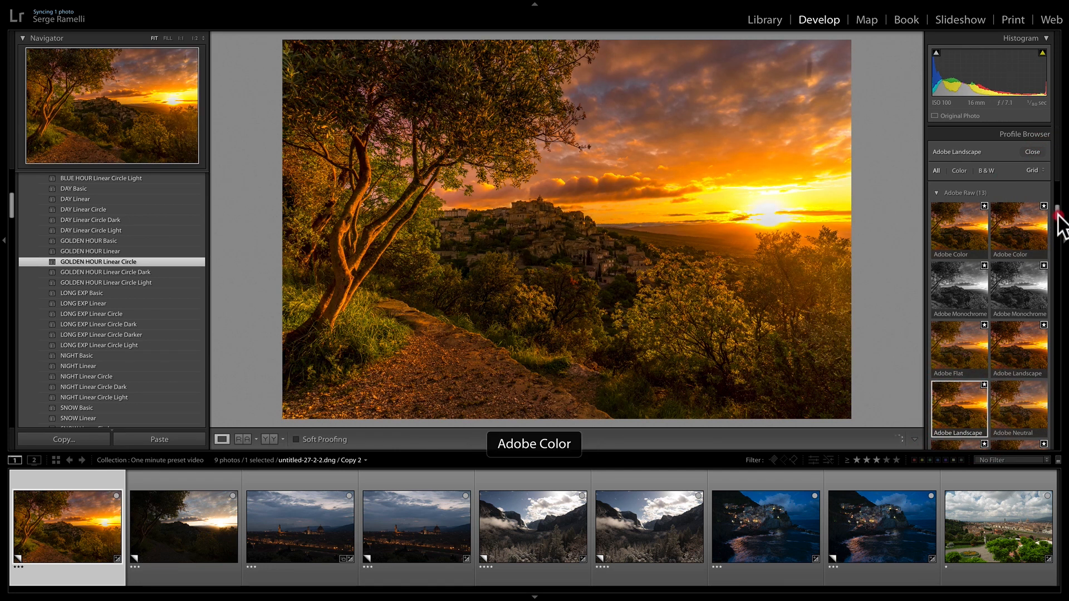
Try the Artistic 01, Artistic 04, Artistic 06 and Artistic 07 profiles on the sunset photo
scroll(1058, 223, down, 3)
drag(1057, 215, 1059, 226)
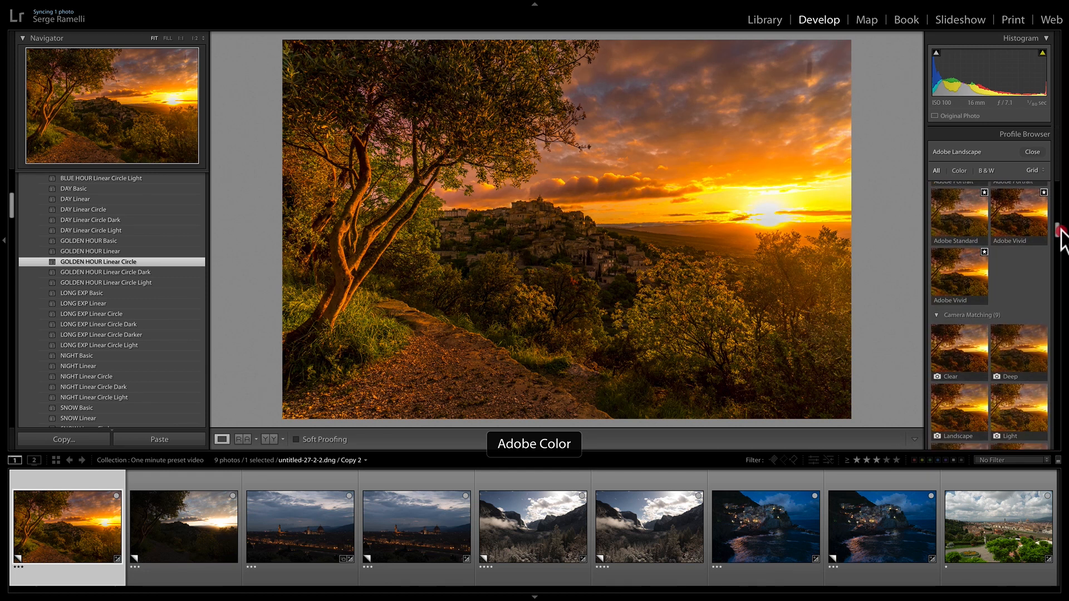
drag(1061, 228, 1057, 276)
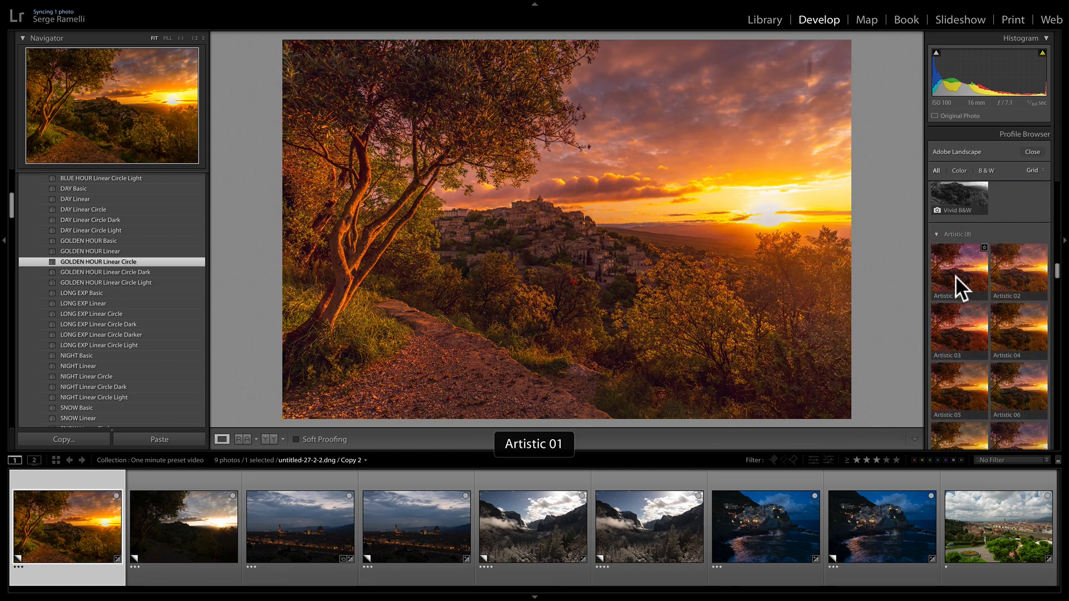
click(956, 276)
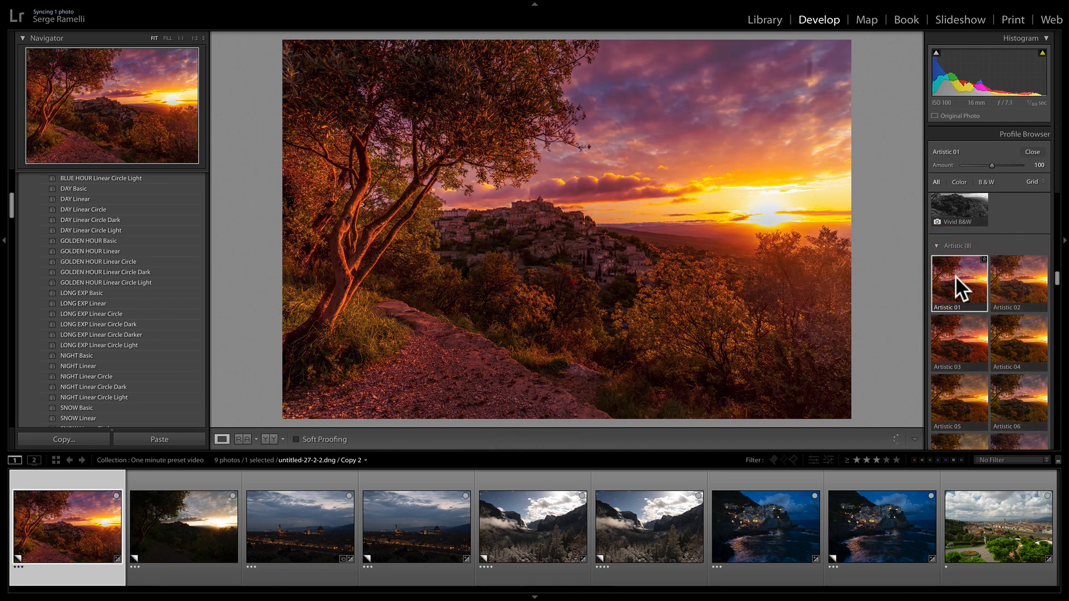
click(1027, 340)
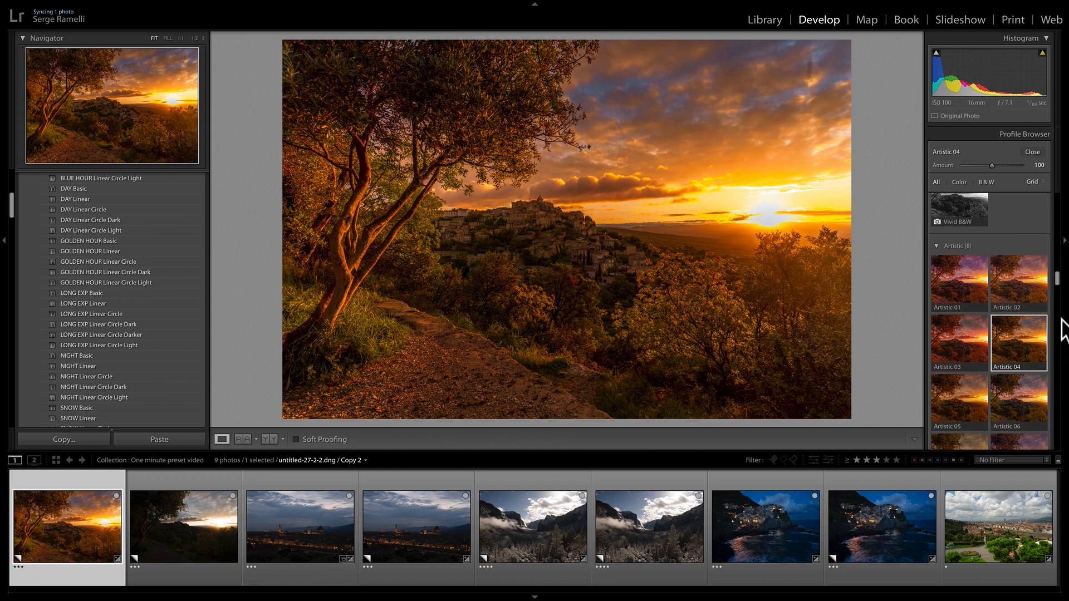
drag(1058, 280, 1058, 285)
click(1027, 317)
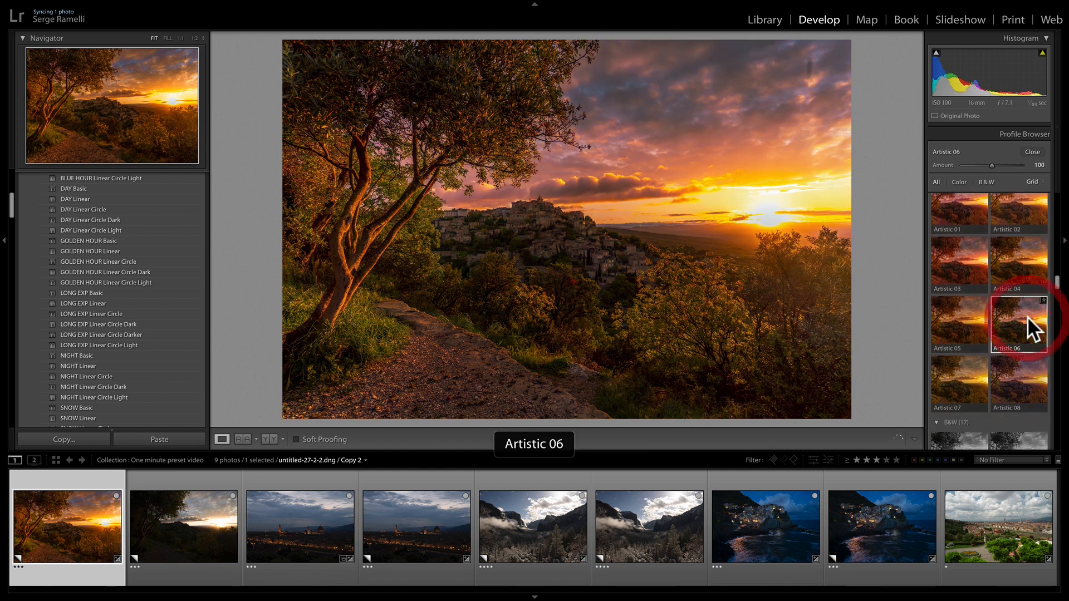
click(967, 380)
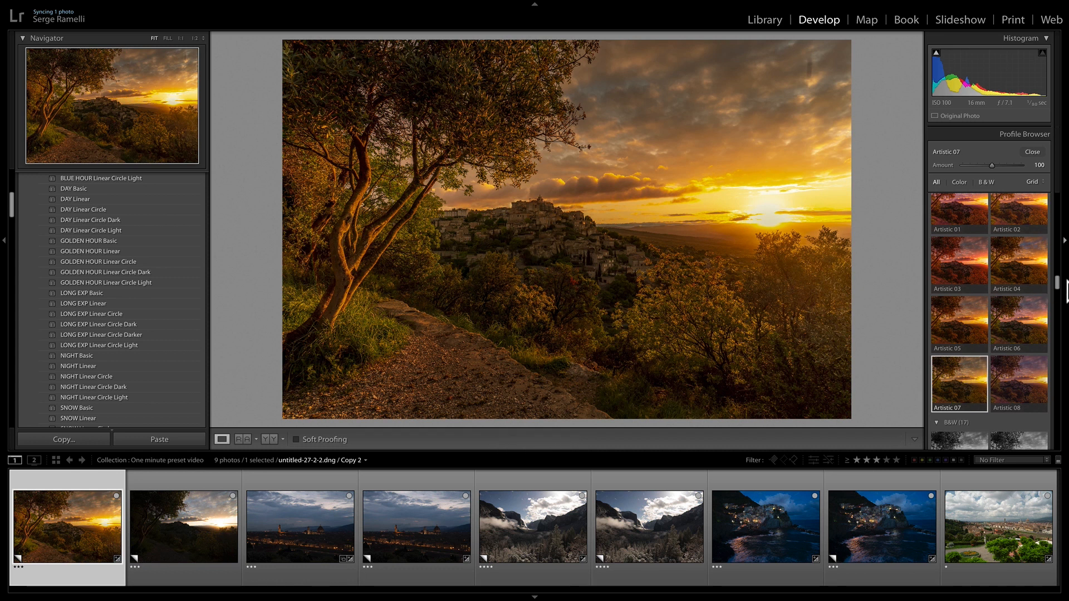
Try the Vintage 03, Vintage 01 and Vintage 07 profiles on the sunset photo
drag(1058, 286, 1058, 341)
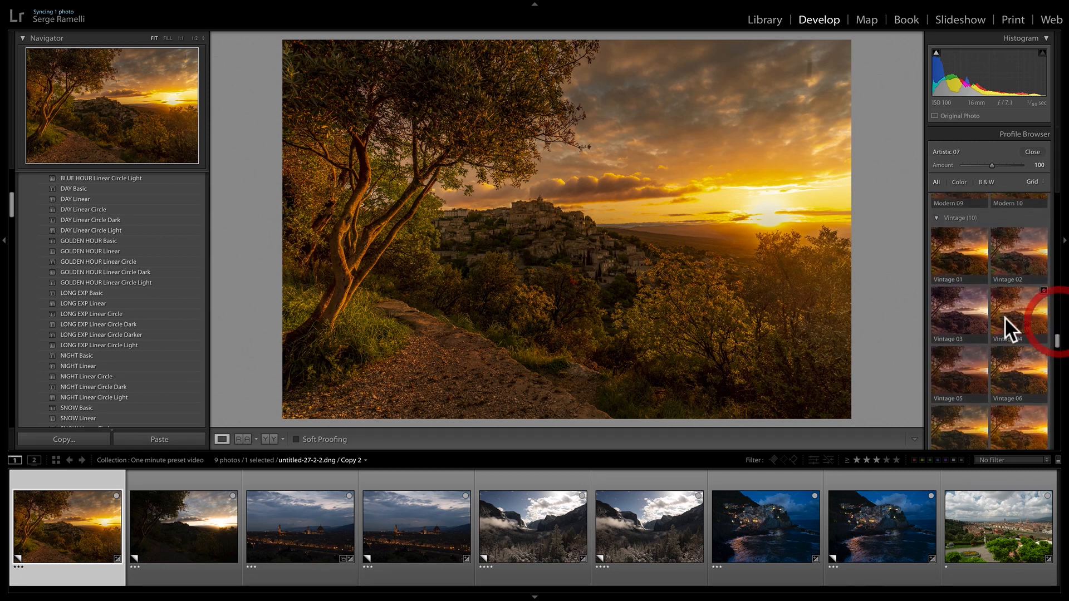
click(968, 311)
click(956, 241)
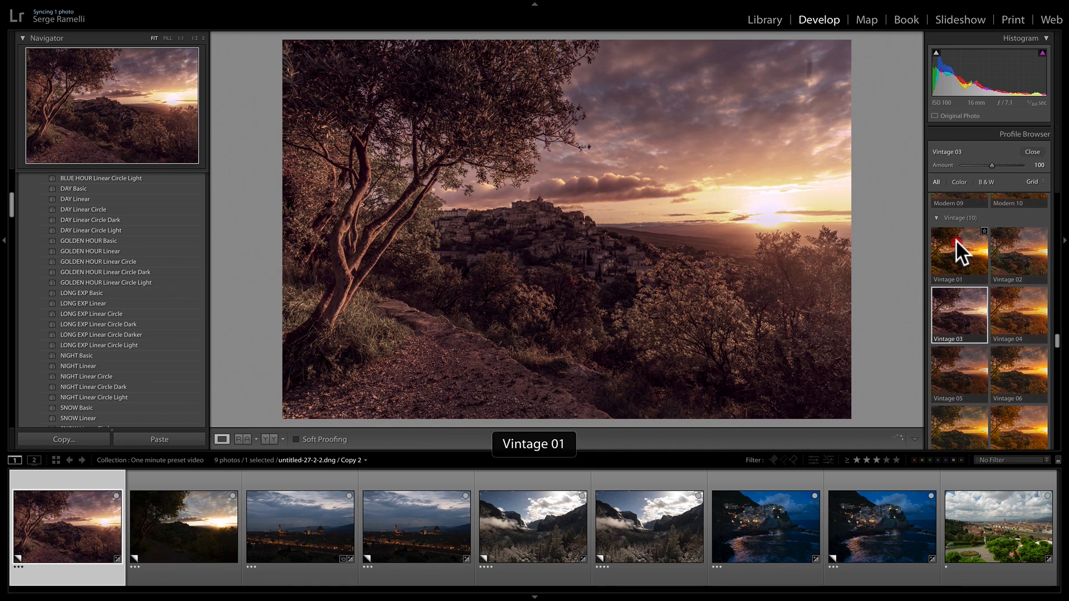
click(961, 419)
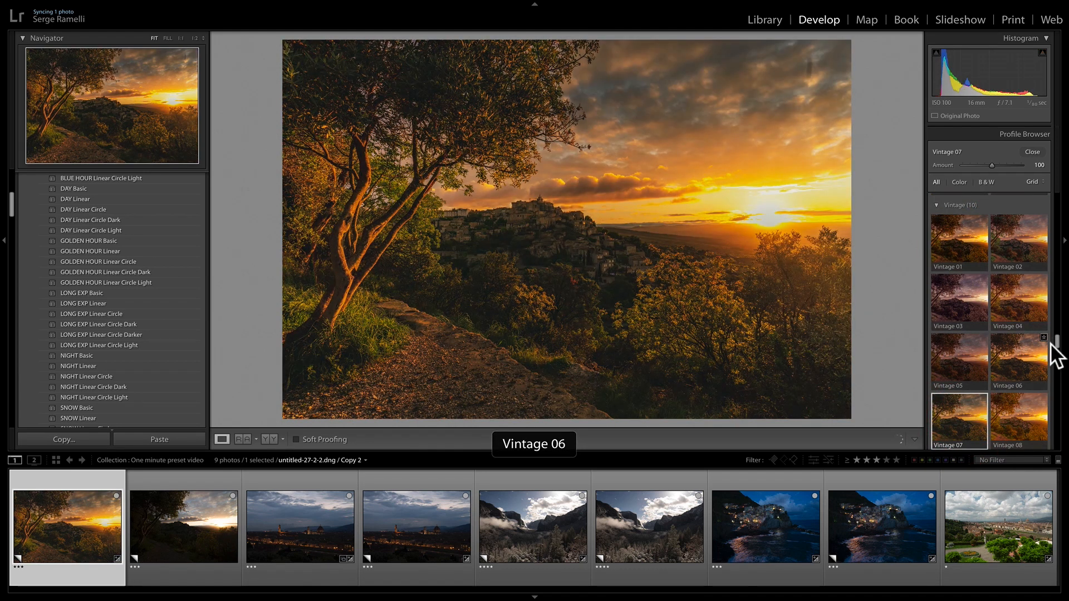
Try the Traveler, Blue Shadows and Cine Warm profiles from the Cinematic group on the sunset photo
scroll(1060, 362, down, 5)
scroll(1058, 355, down, 5)
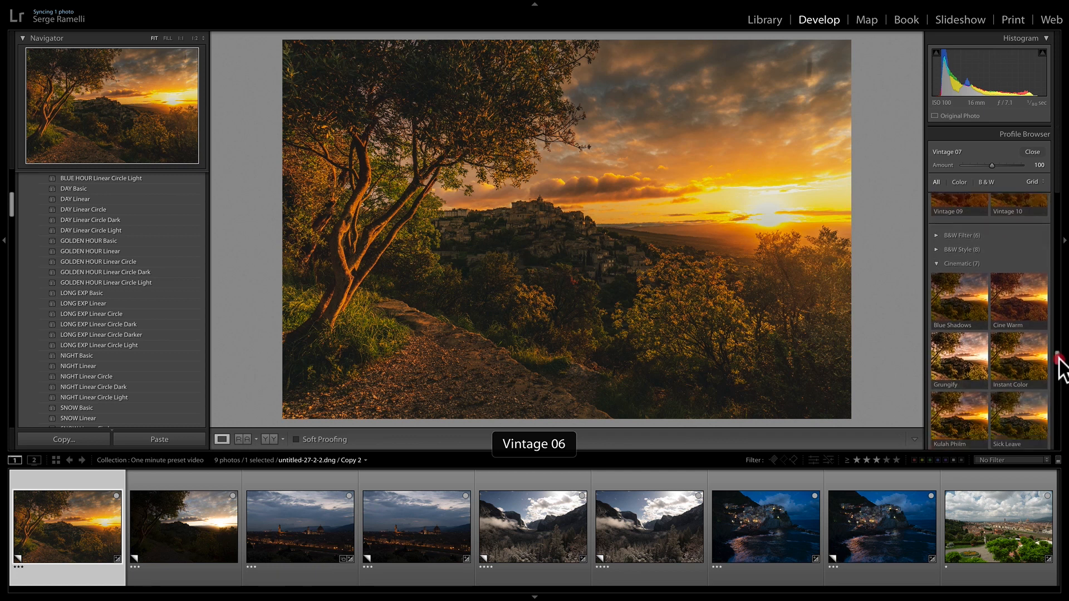
click(964, 366)
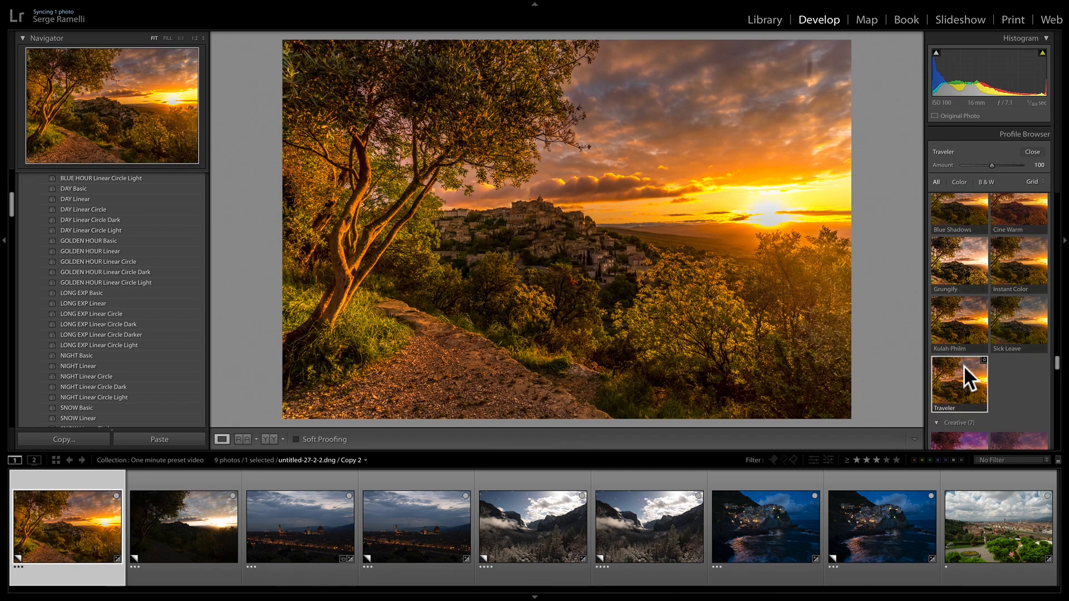
click(951, 215)
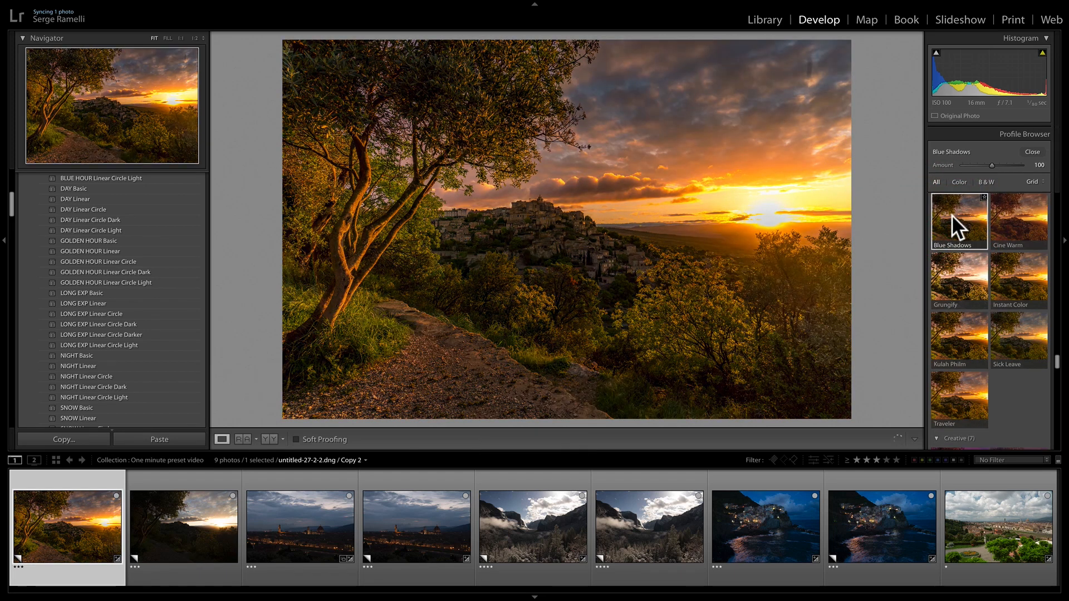
click(1034, 219)
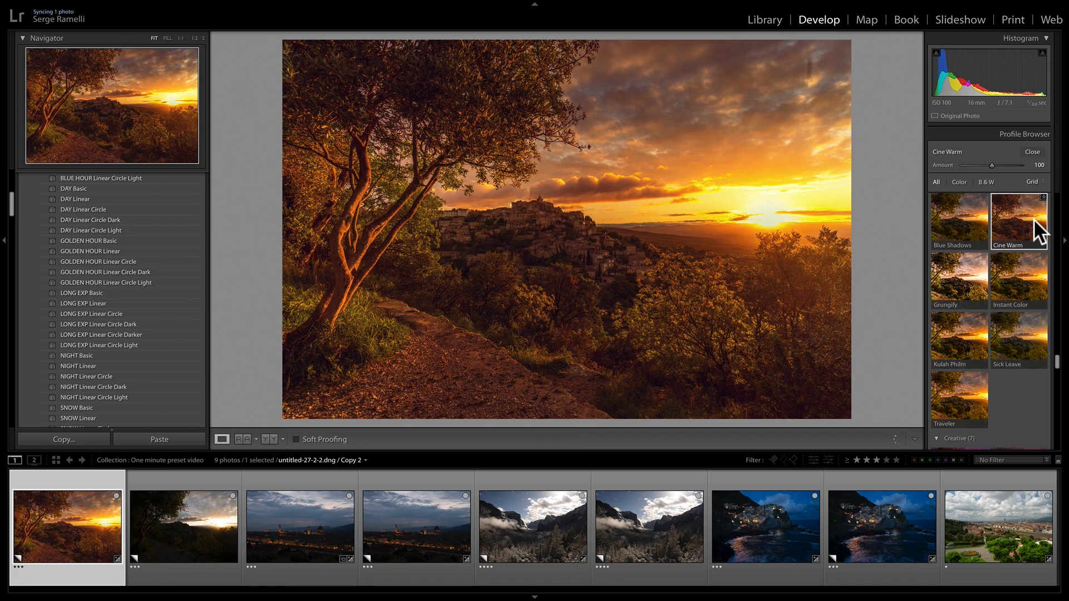
Apply the Kulah Philm profile to the sunset photo and view its unedited copy full screen for comparison
click(957, 340)
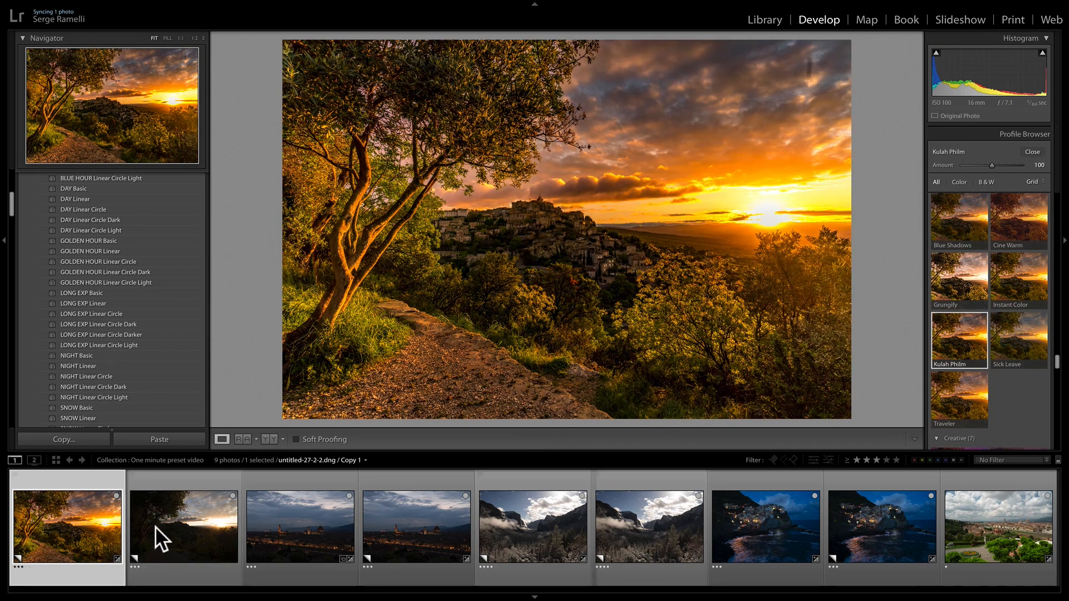
click(155, 527)
key(f)
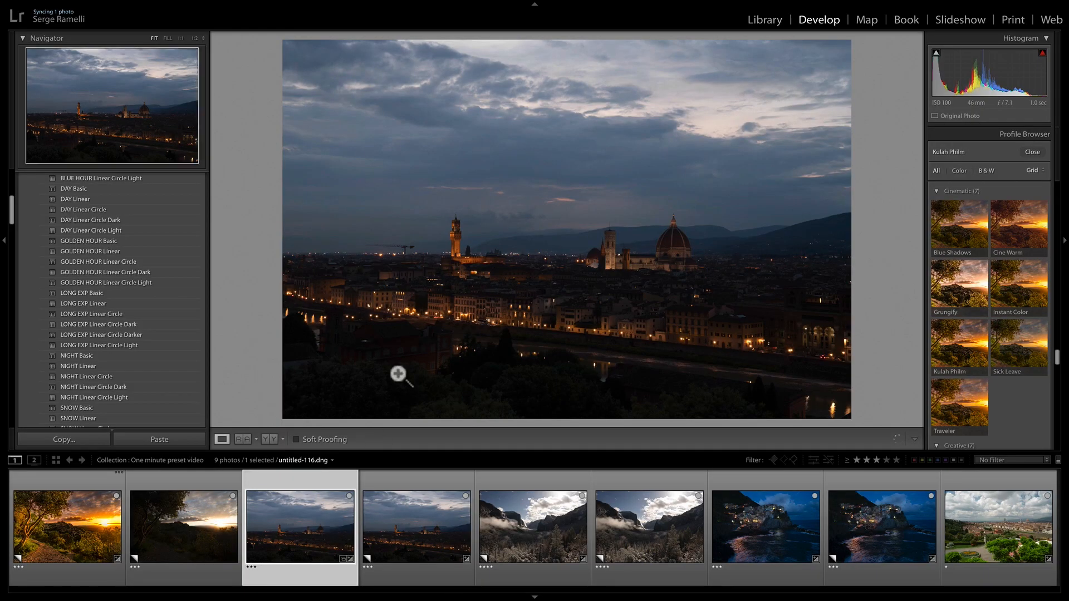
Apply the SUNSET Linear Circle preset to the dusk city photo untitled-116.dng
drag(11, 199, 8, 231)
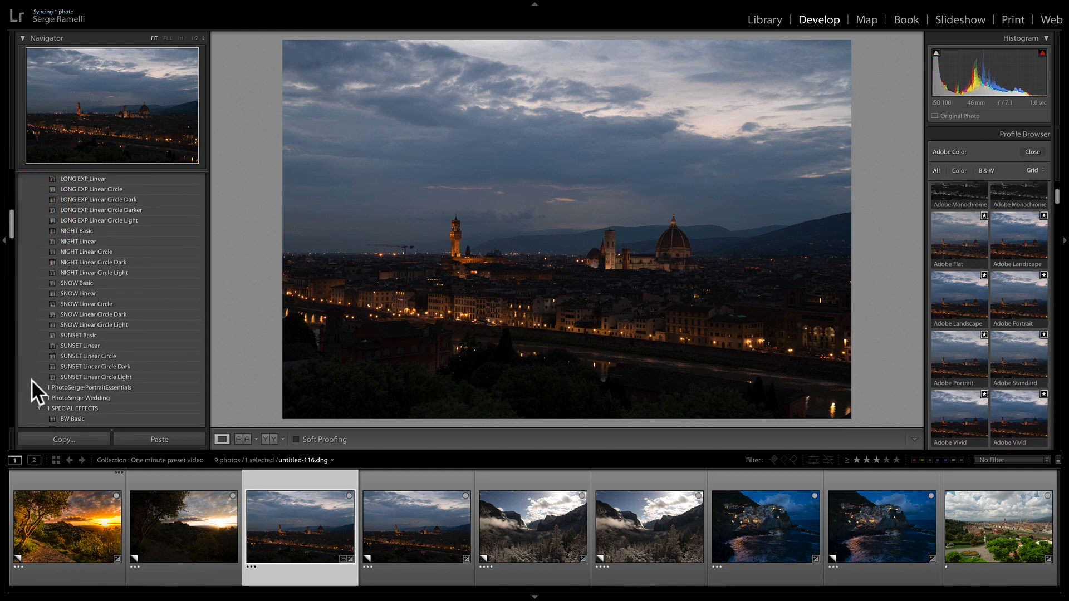
click(112, 357)
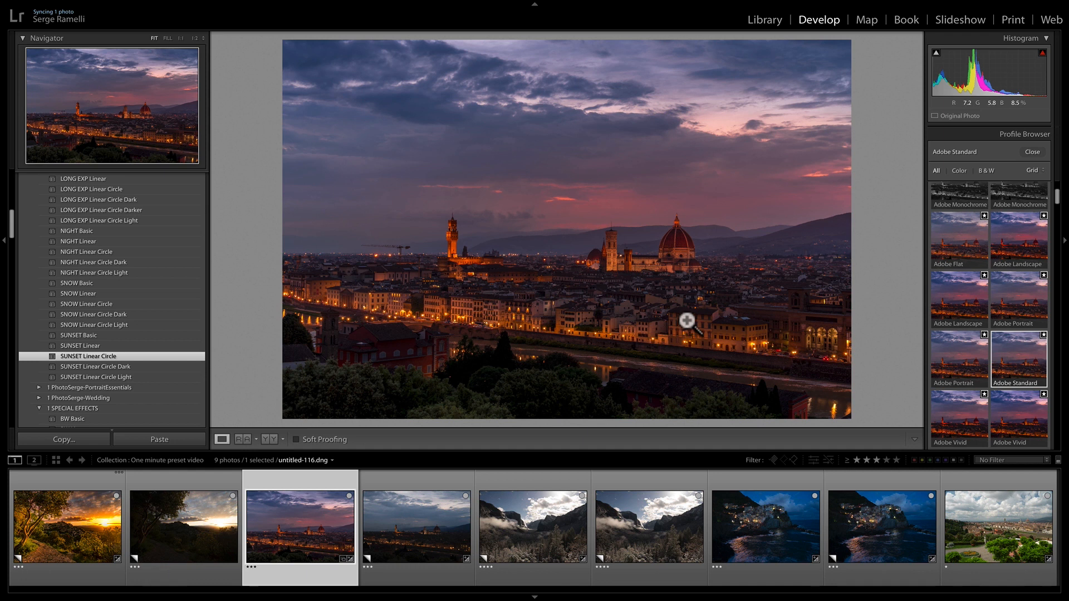
Display the profile previews in Large view and widen the area that shows them
drag(1059, 196, 1058, 358)
click(1040, 177)
click(1039, 176)
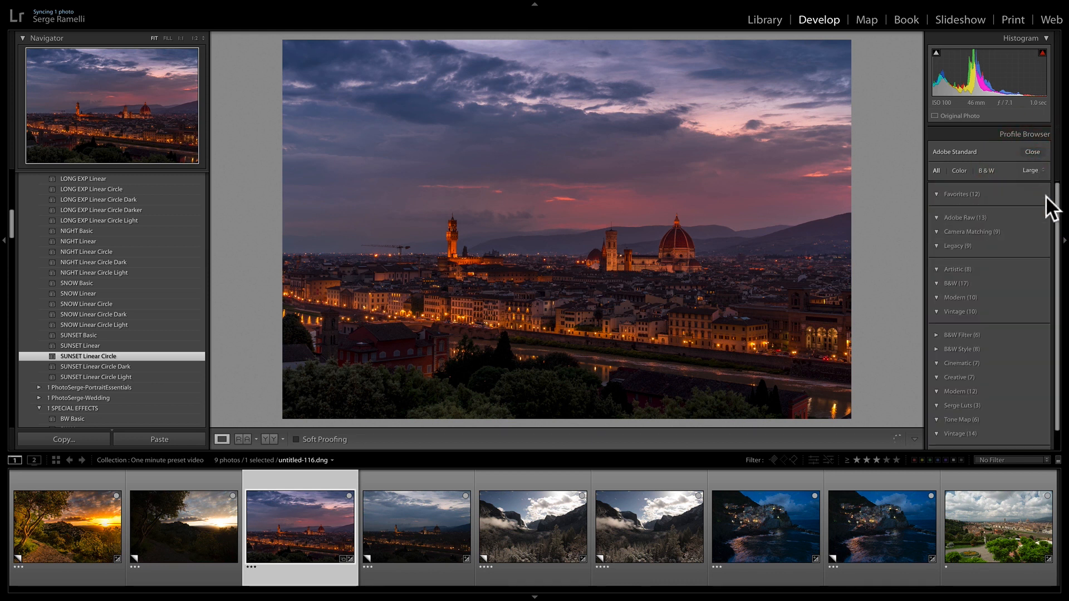
drag(1062, 232, 1057, 269)
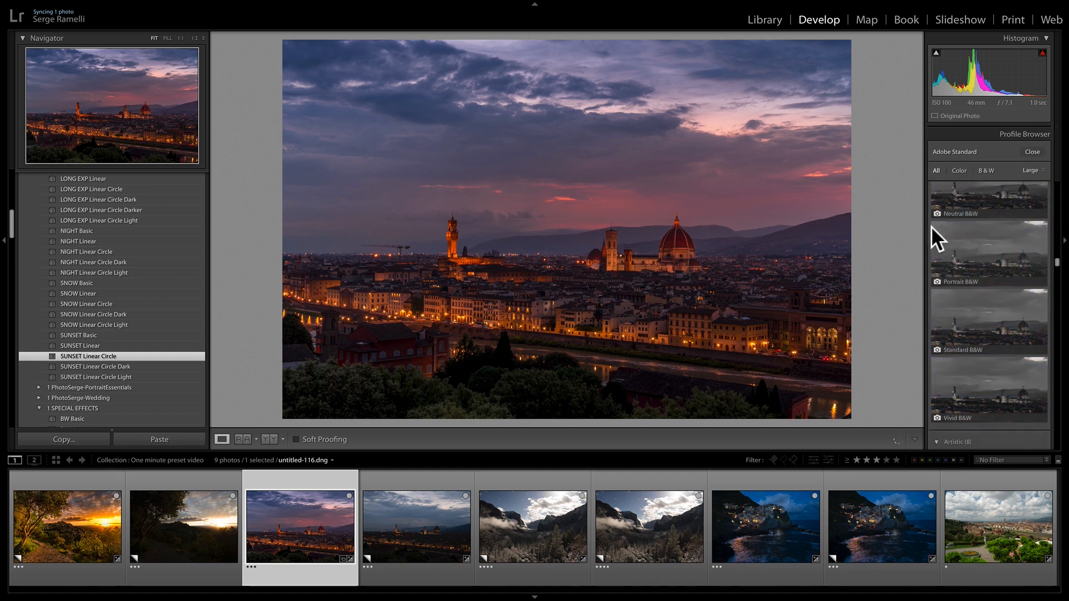
drag(924, 227, 863, 232)
Try the Vintage 06 and Blue Shadows profiles on the dusk city photo
drag(1054, 287, 1058, 356)
scroll(1057, 357, down, 2)
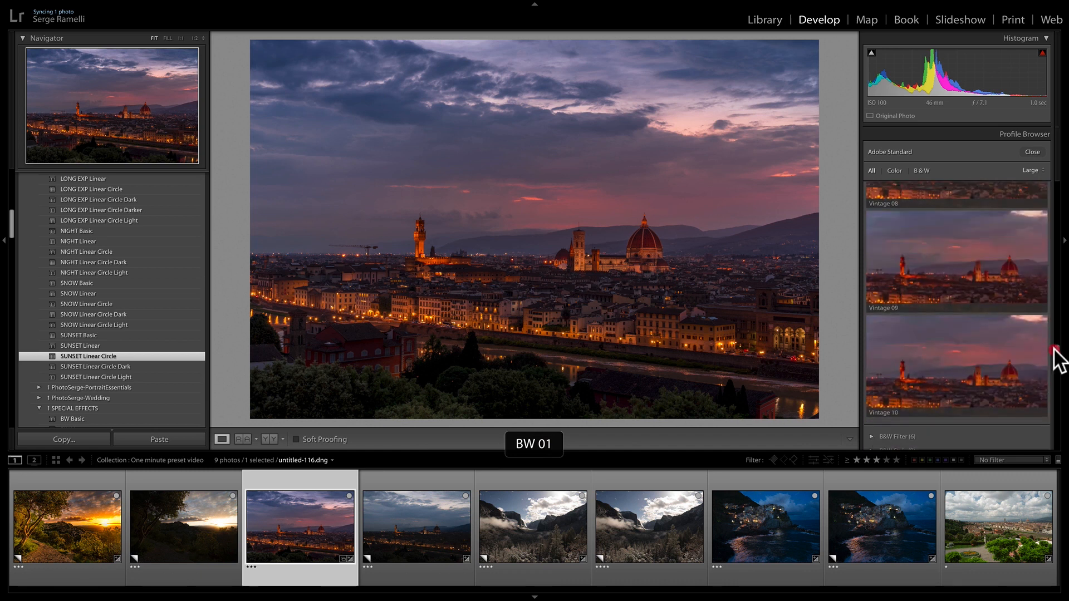
scroll(1058, 357, up, 3)
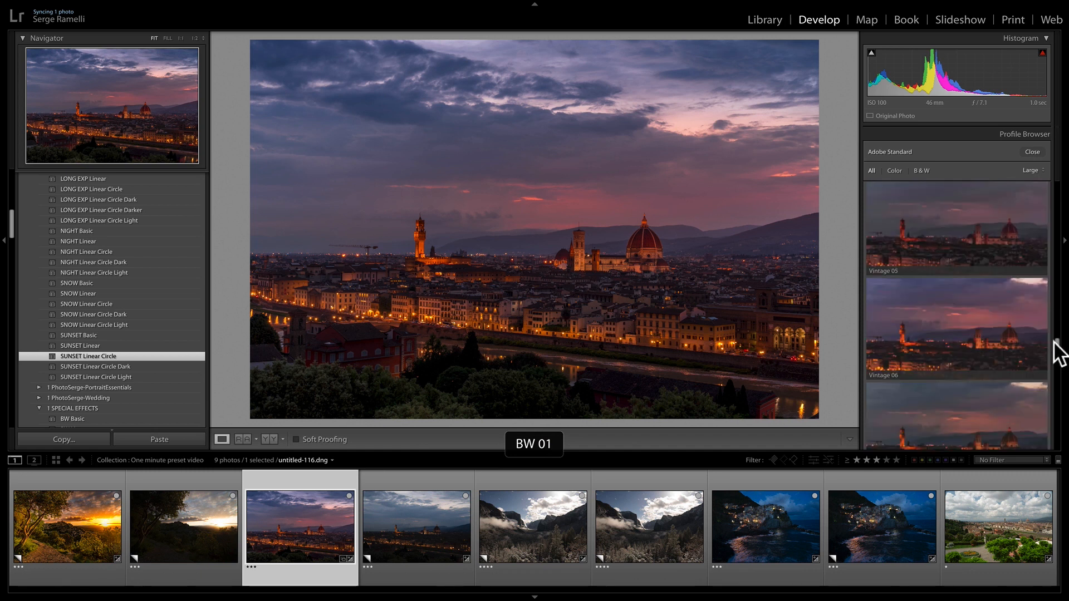
click(986, 315)
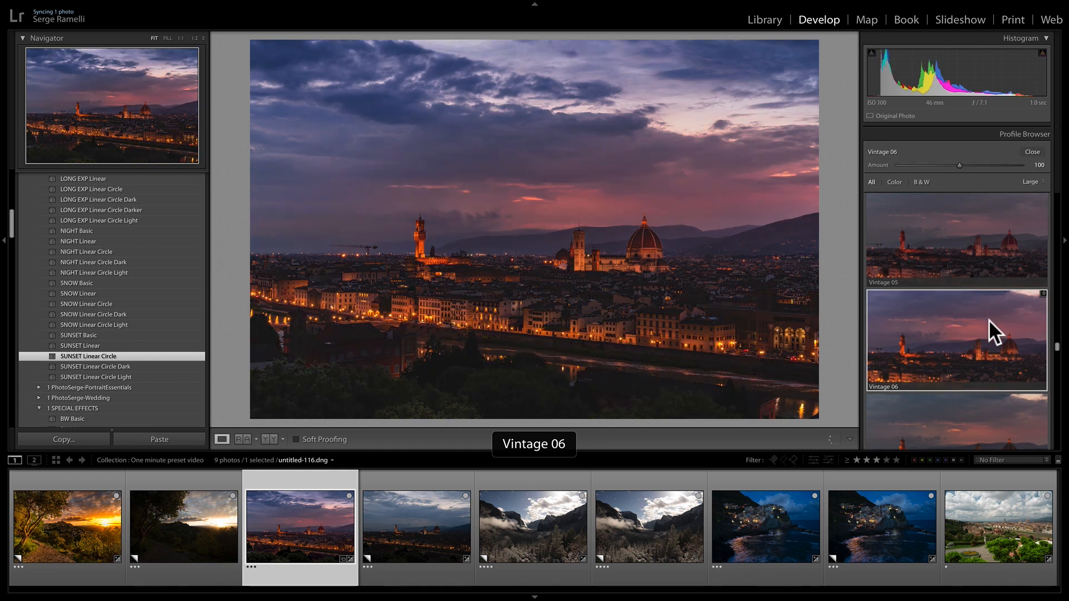
scroll(1057, 355, down, 10)
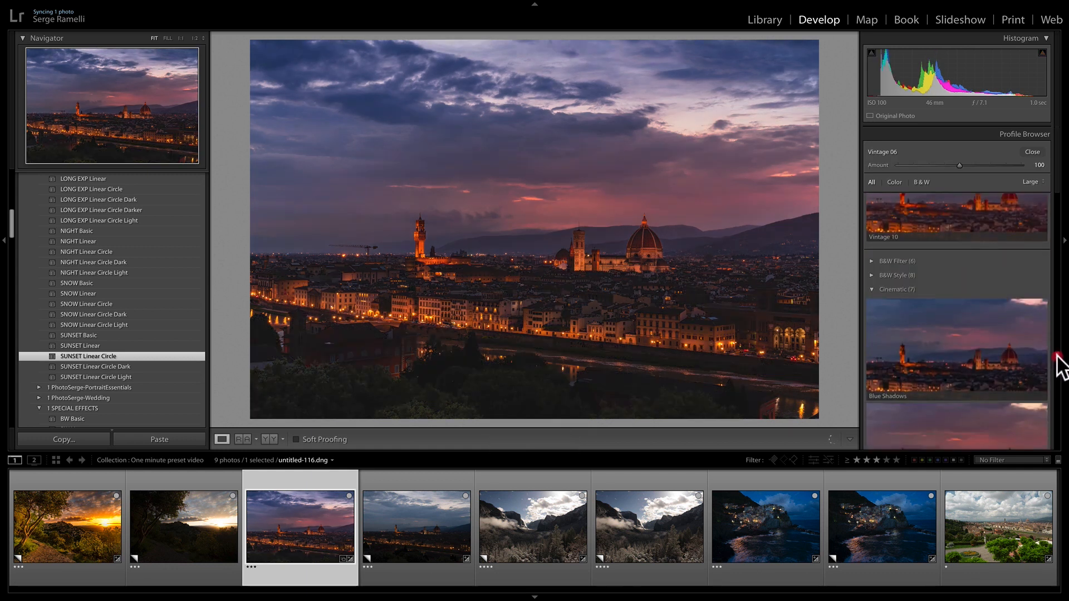
click(987, 343)
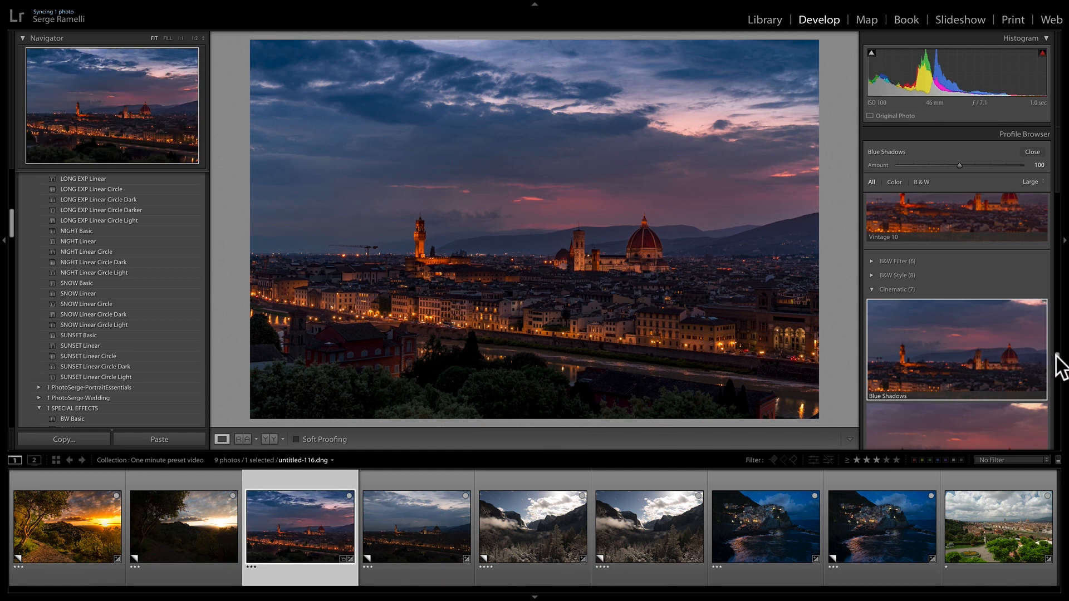
Apply the Cine Warm profile to the dusk city photo and close the profile browser
scroll(1061, 368, down, 2)
click(985, 352)
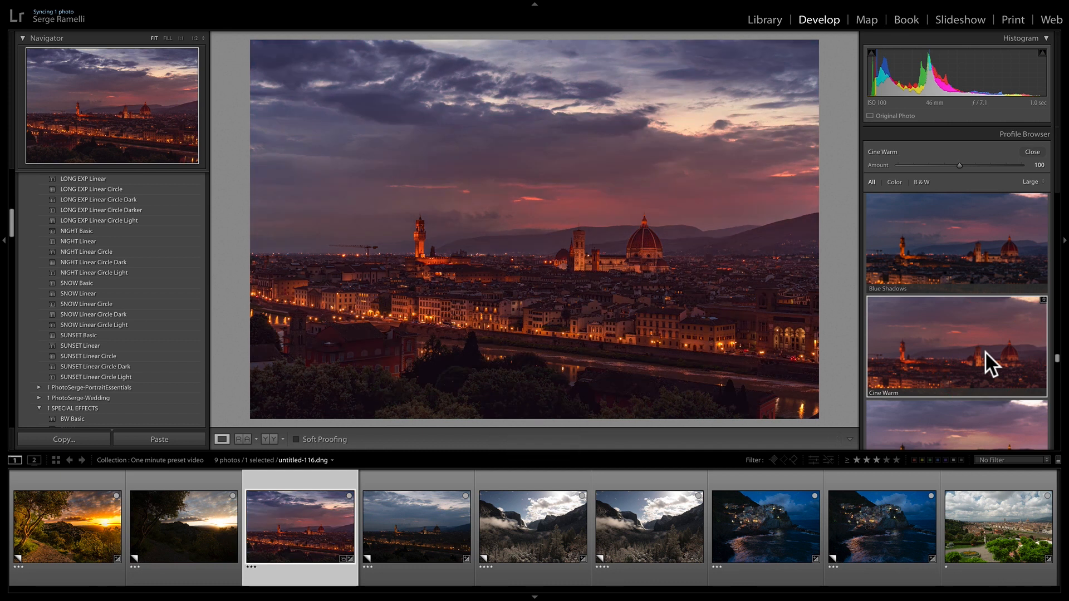
click(1033, 152)
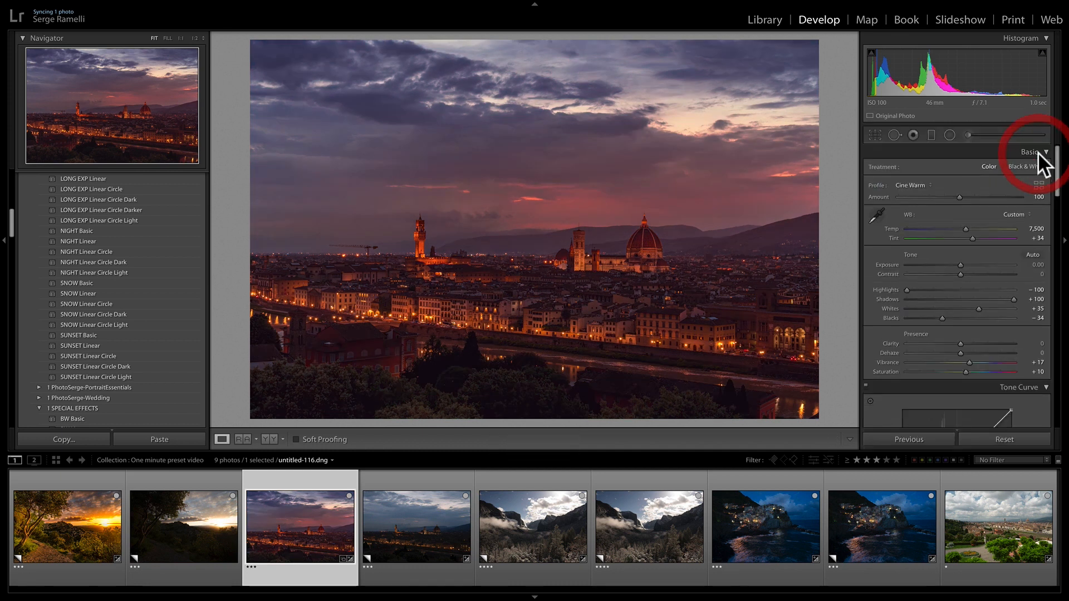
Set the dusk city photo's Highlights to -74 and its Exposure to +0.25
click(923, 288)
drag(924, 288, 964, 263)
click(961, 263)
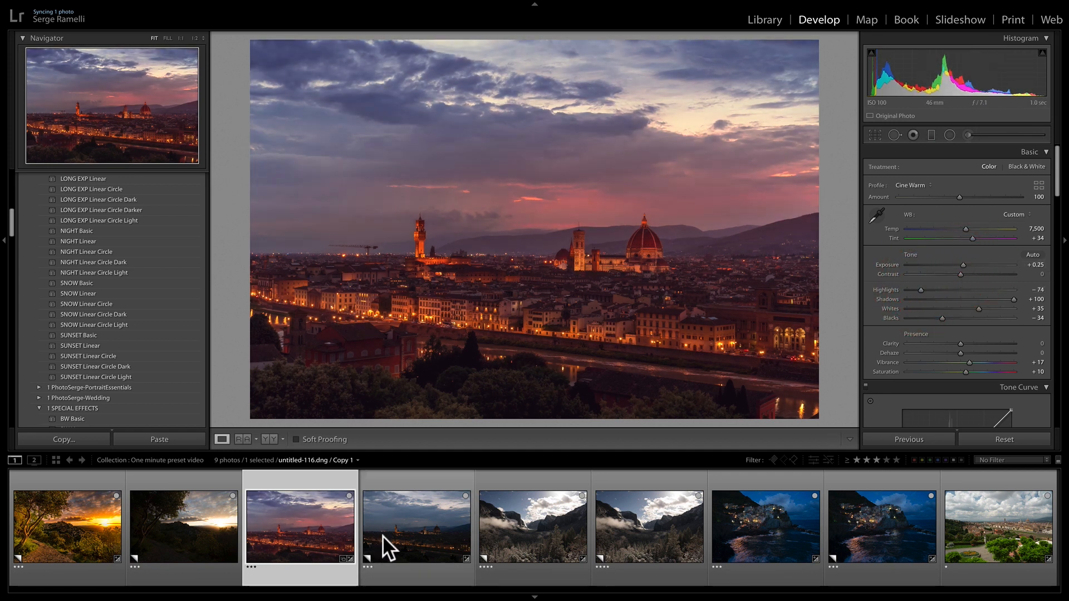
Compare the unedited copy of the dusk city photo with the edited version in full screen
click(416, 508)
key(f)
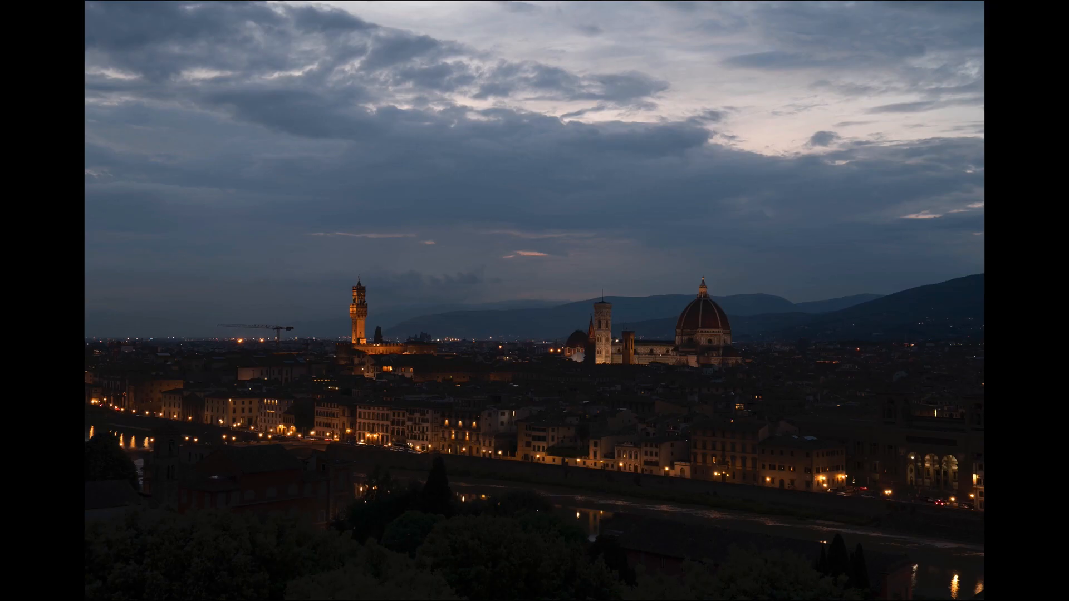
key(Left)
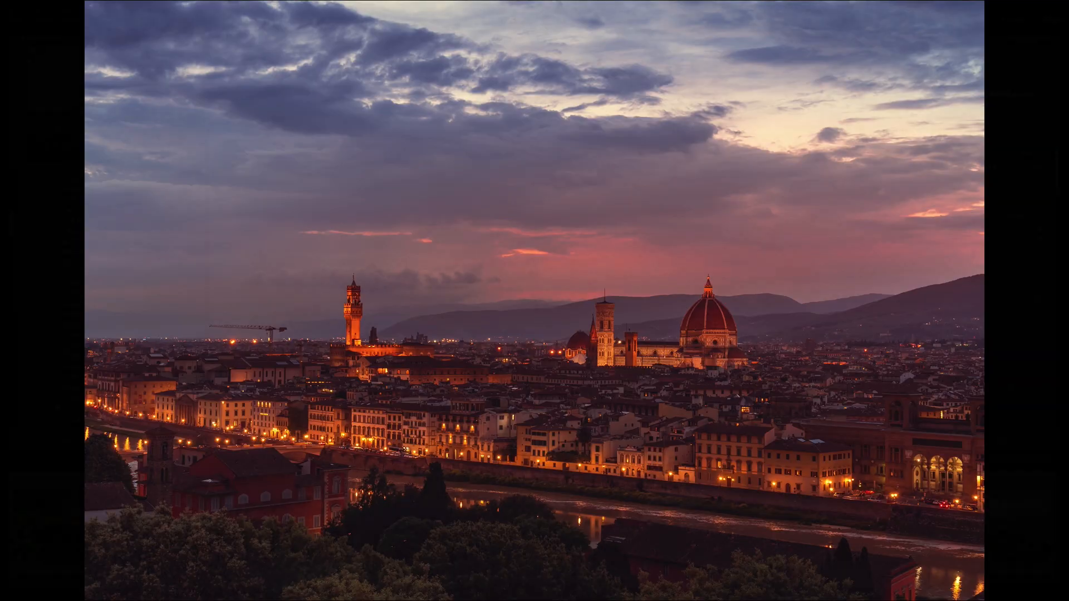
key(f)
Apply the BW Linear Circle Darker preset to the valley photo YOSEMITE-132.dng / Copy 1
click(544, 539)
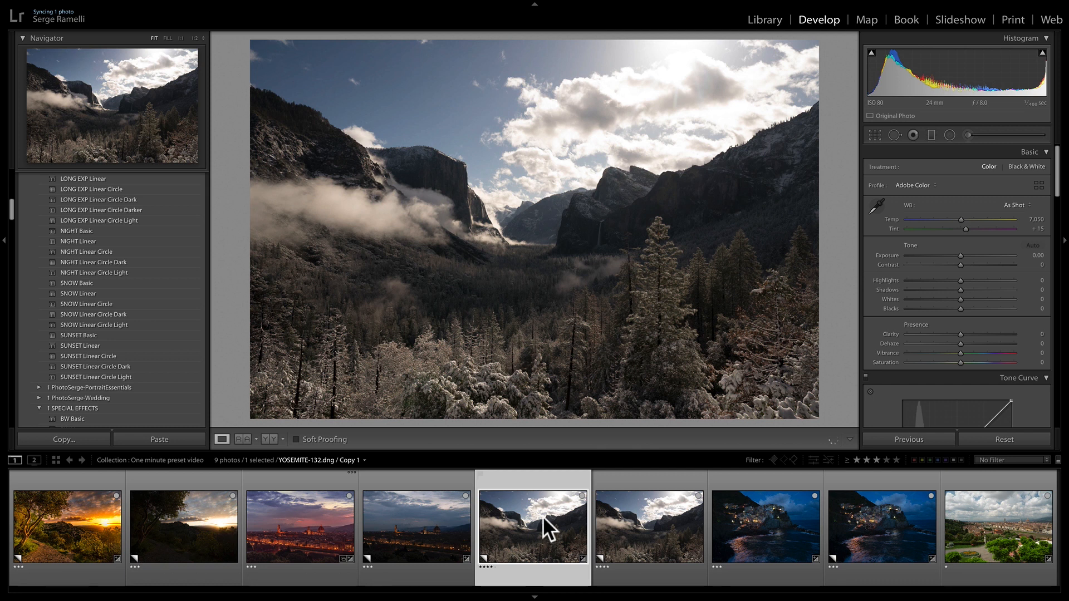
drag(12, 211, 14, 229)
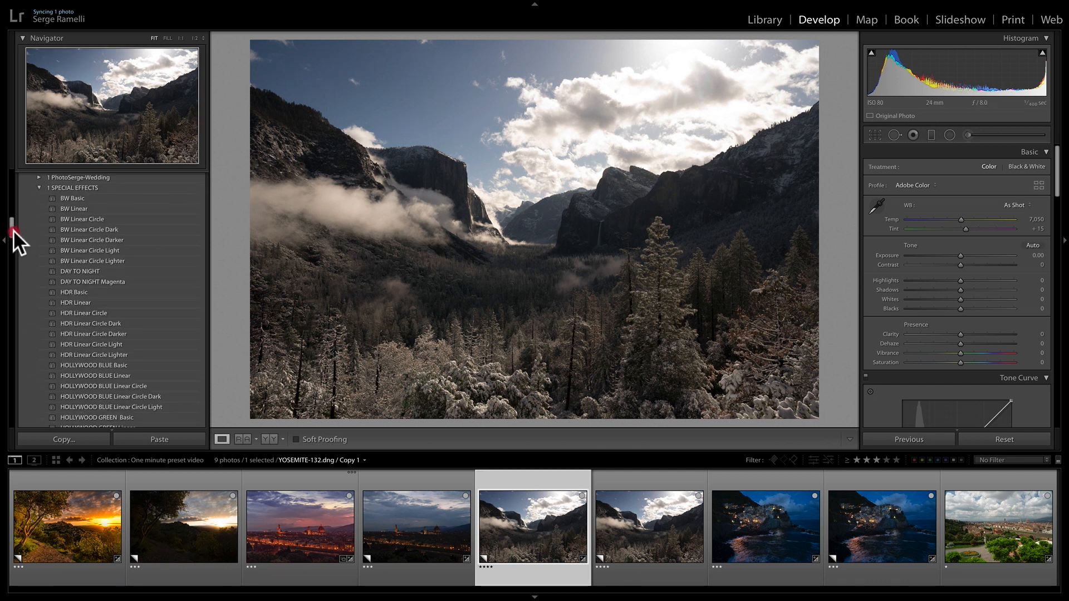
click(102, 239)
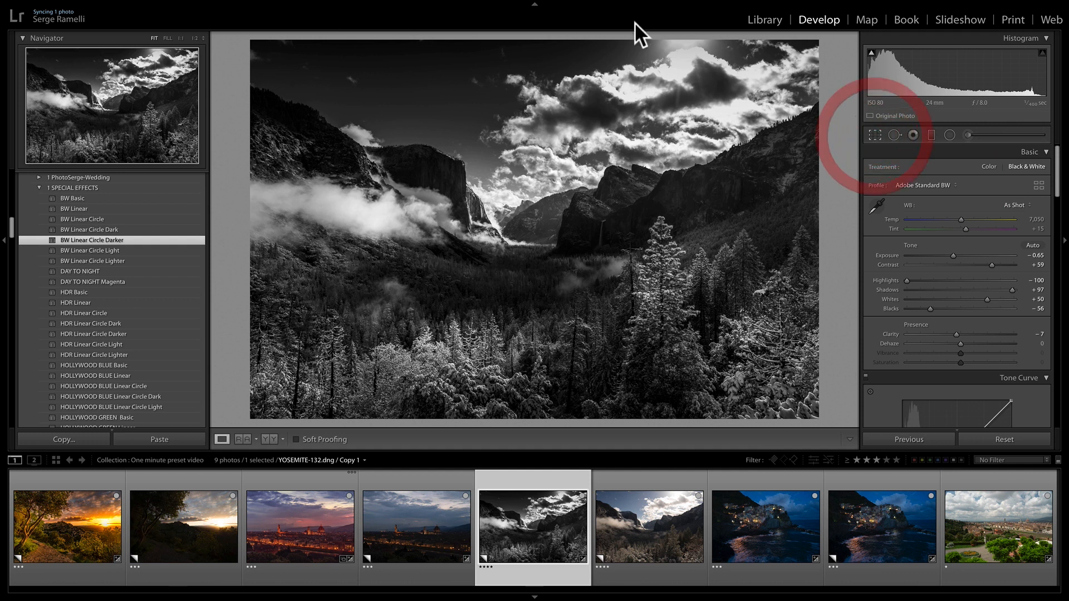
Crop the Yosemite photo to a 16 x 9 aspect ratio and reposition the image within the frame
key(r)
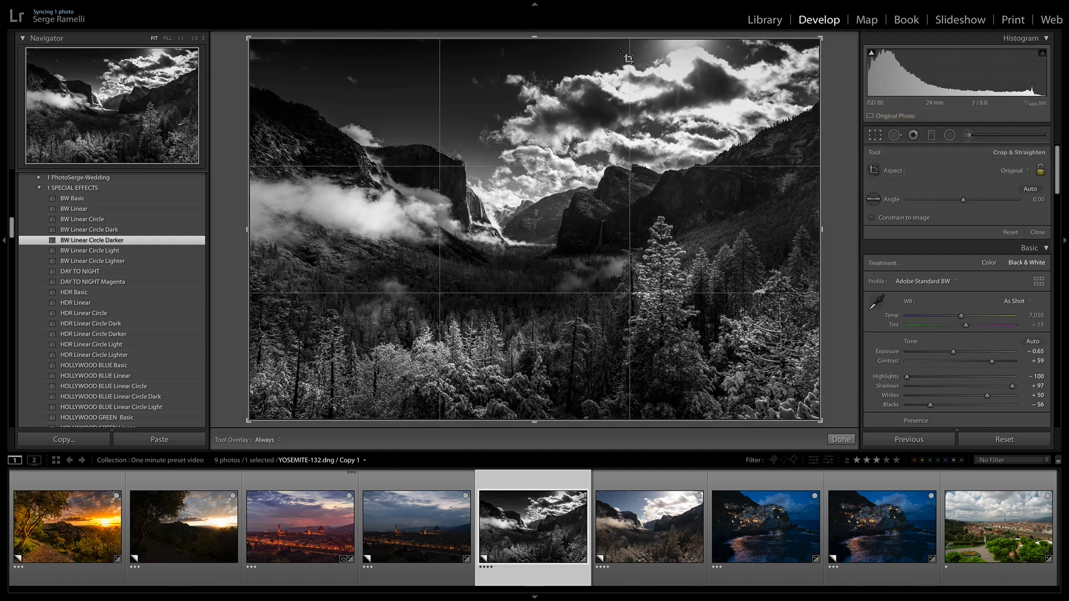
click(1014, 170)
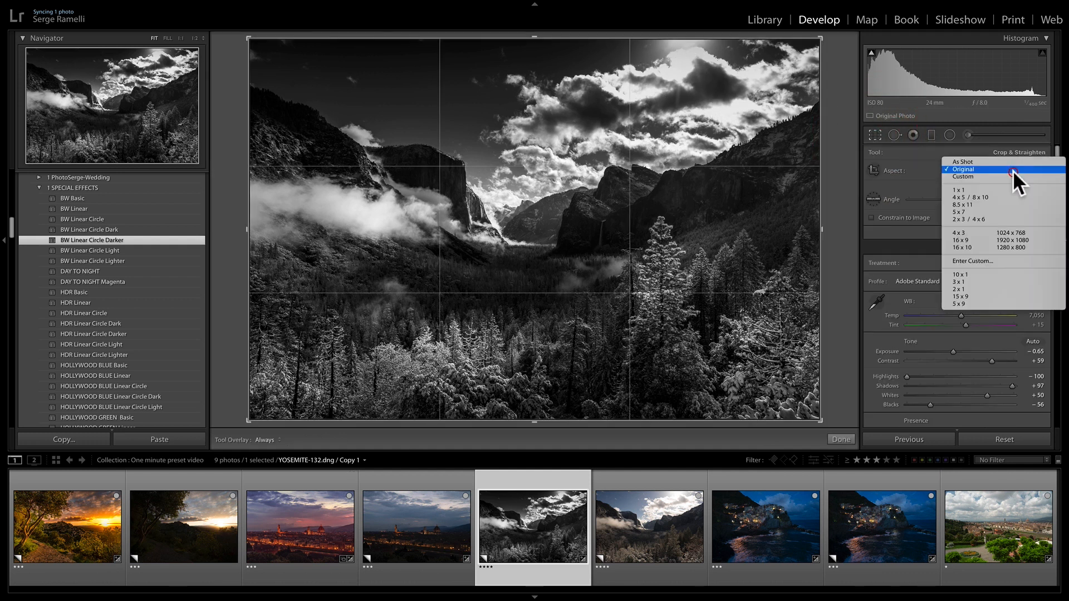
click(1010, 236)
drag(537, 160, 538, 106)
double_click(537, 105)
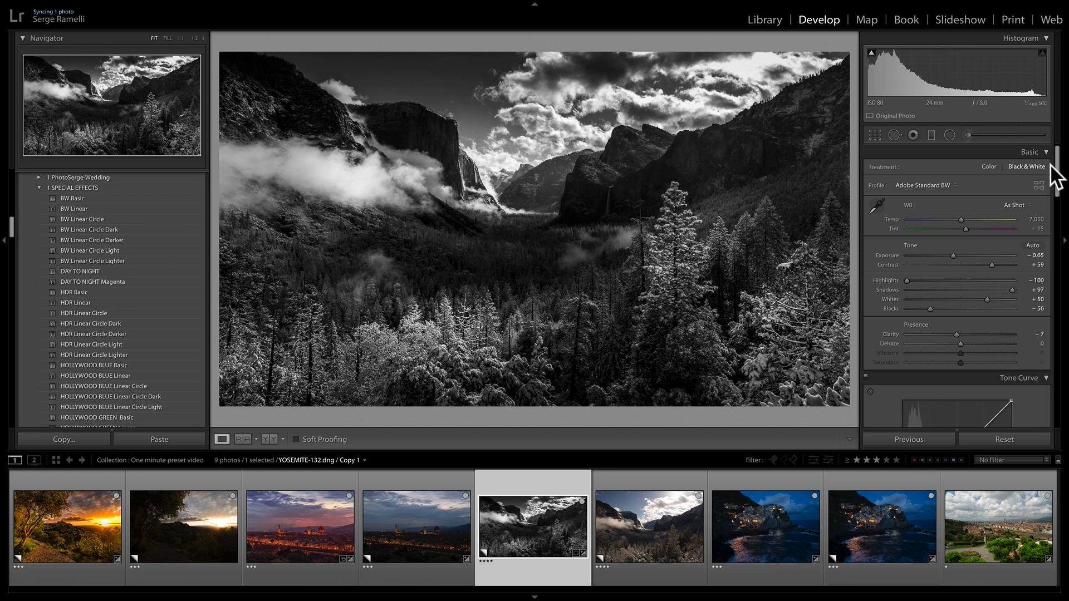
Open the profile browser for the Yosemite photo and display the previews in Grid view
click(1039, 185)
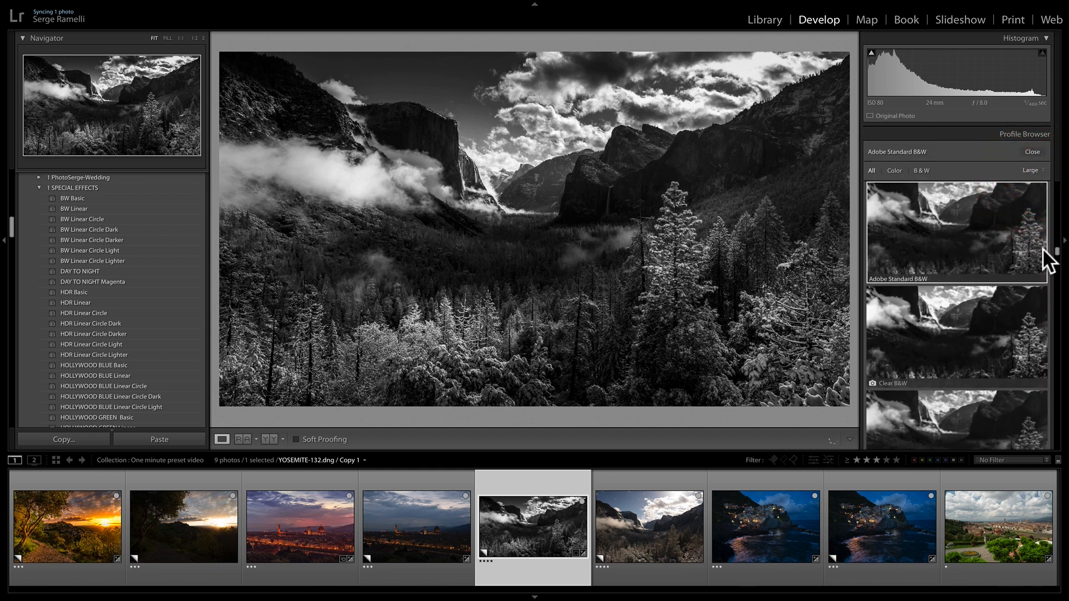
click(897, 262)
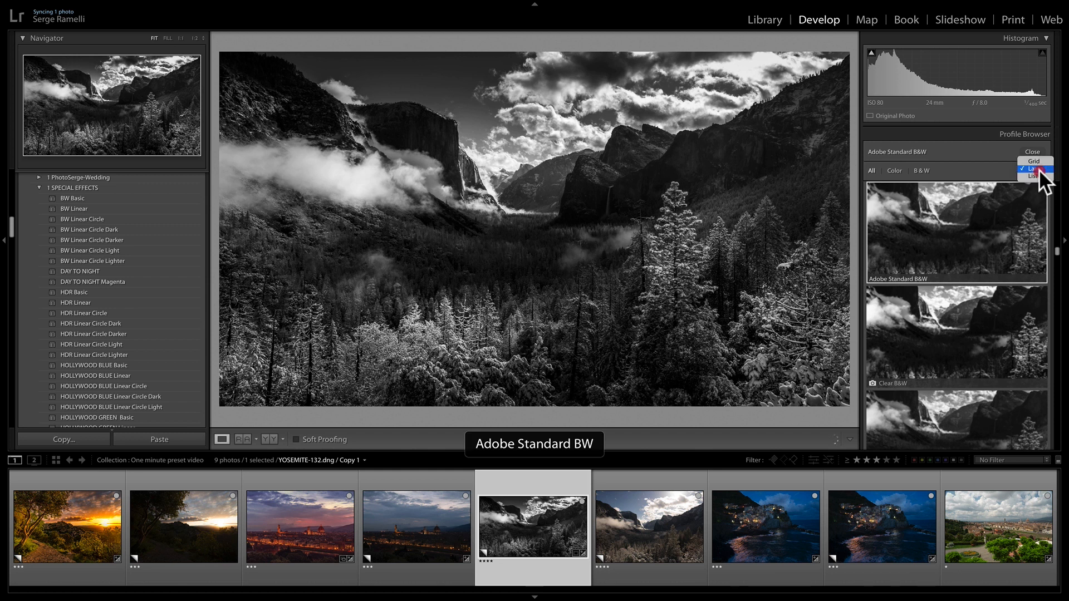
click(1038, 161)
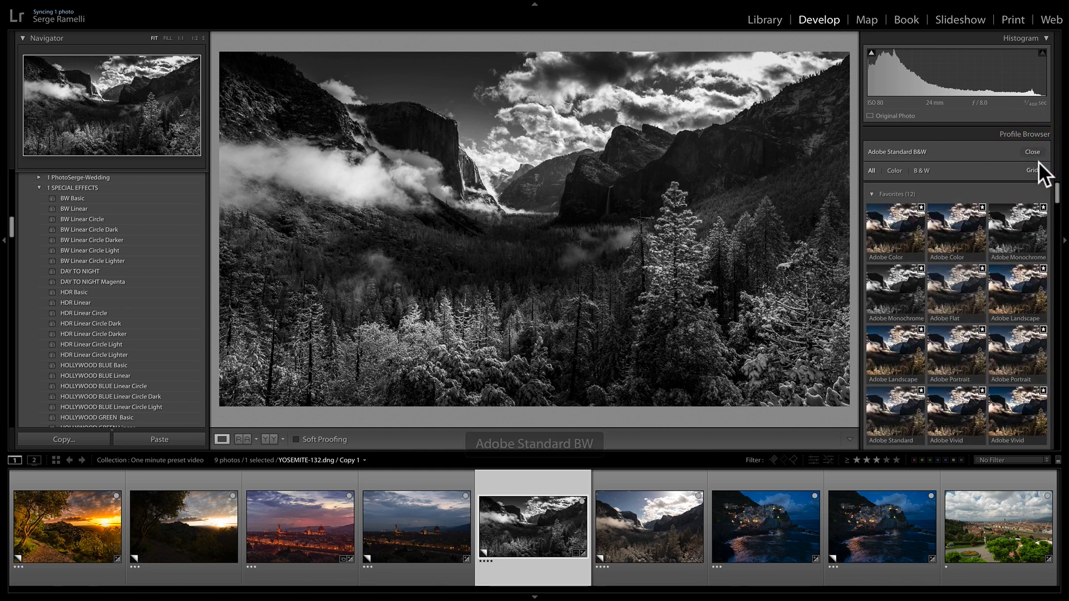
Try the Camera Vivid B&W and B&W 04 profiles on the Yosemite photo
drag(1057, 195, 1058, 258)
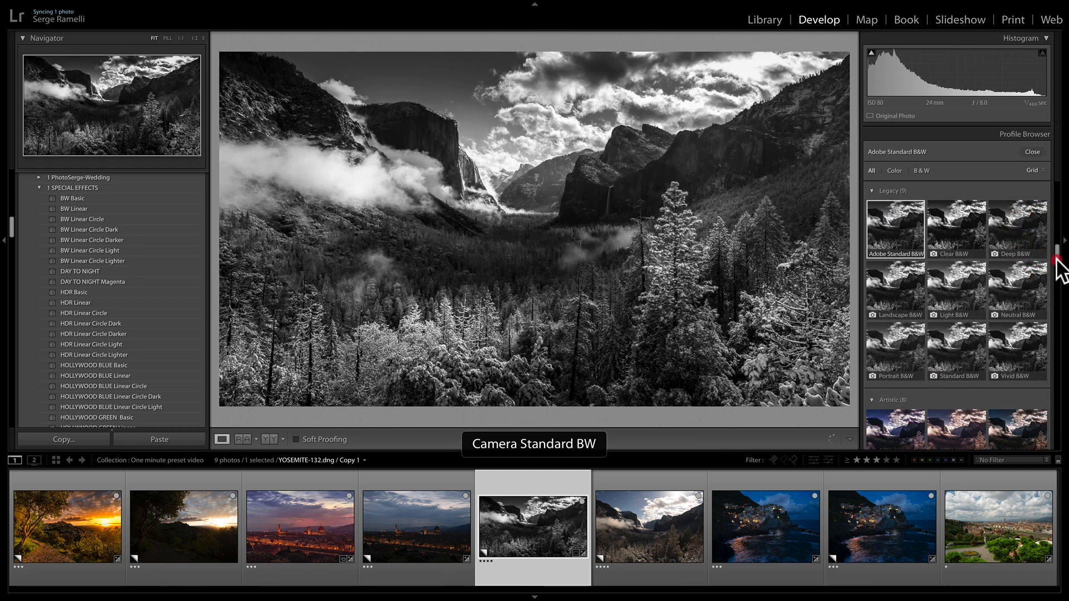
click(1011, 336)
drag(1058, 270, 1058, 285)
click(914, 331)
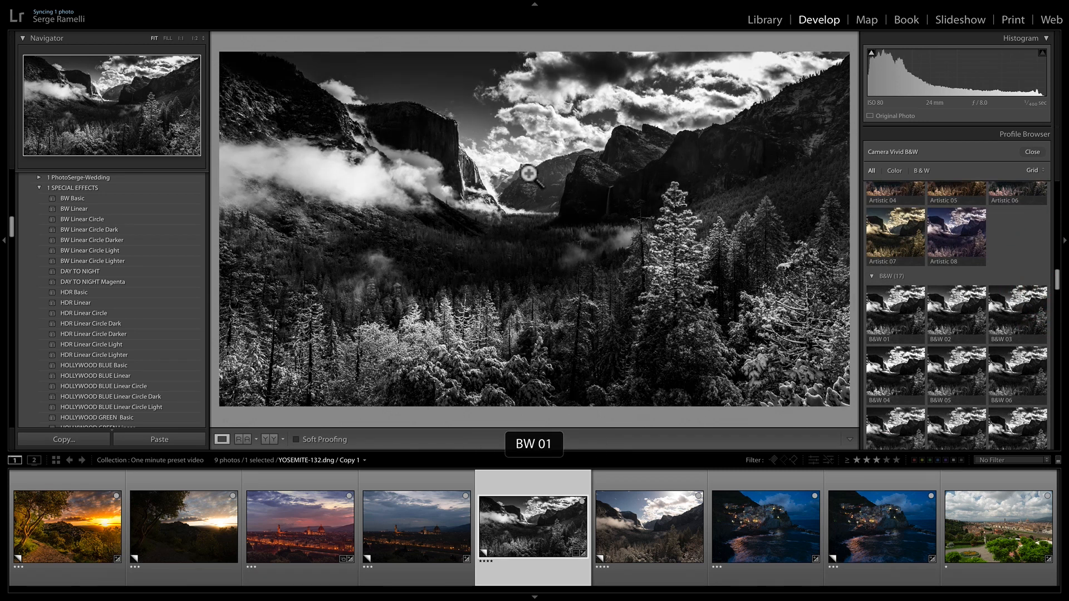
click(891, 359)
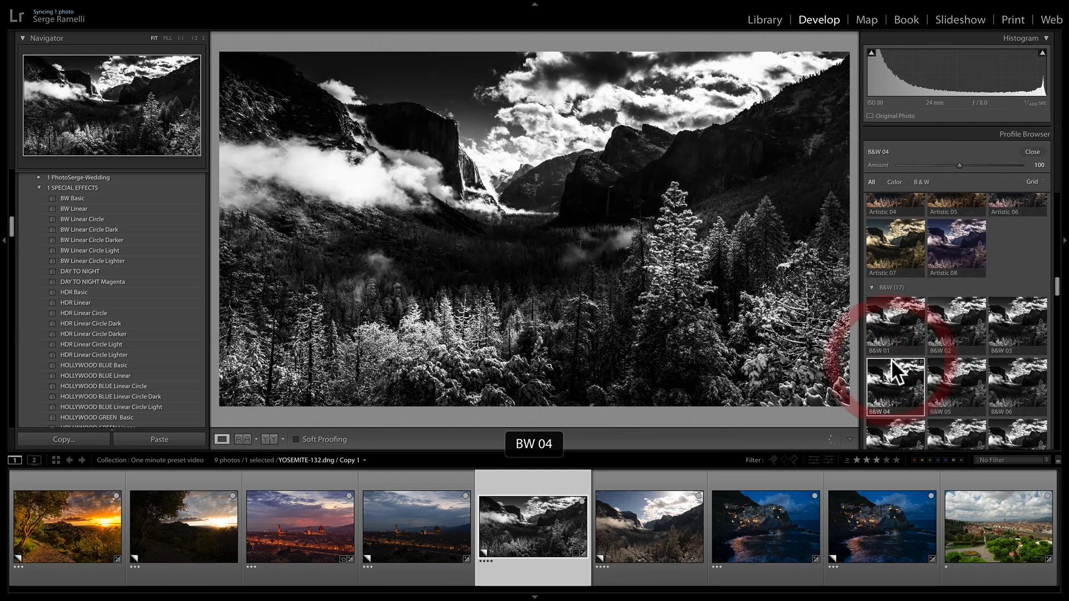
Apply the B&W 05 profile to the Yosemite photo and set its Amount to 109
click(948, 374)
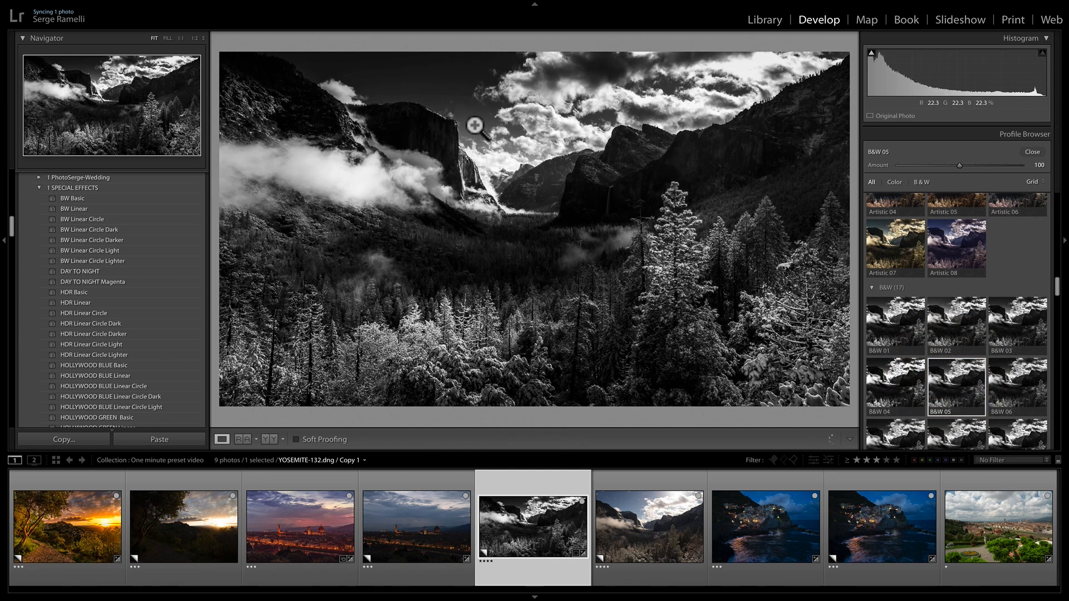
click(971, 373)
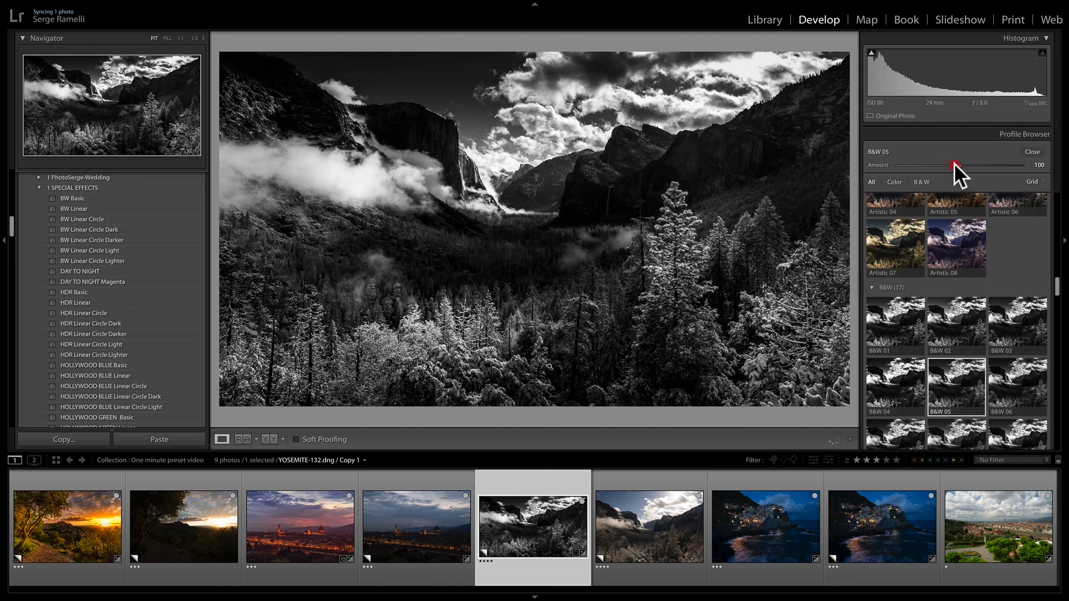
click(925, 165)
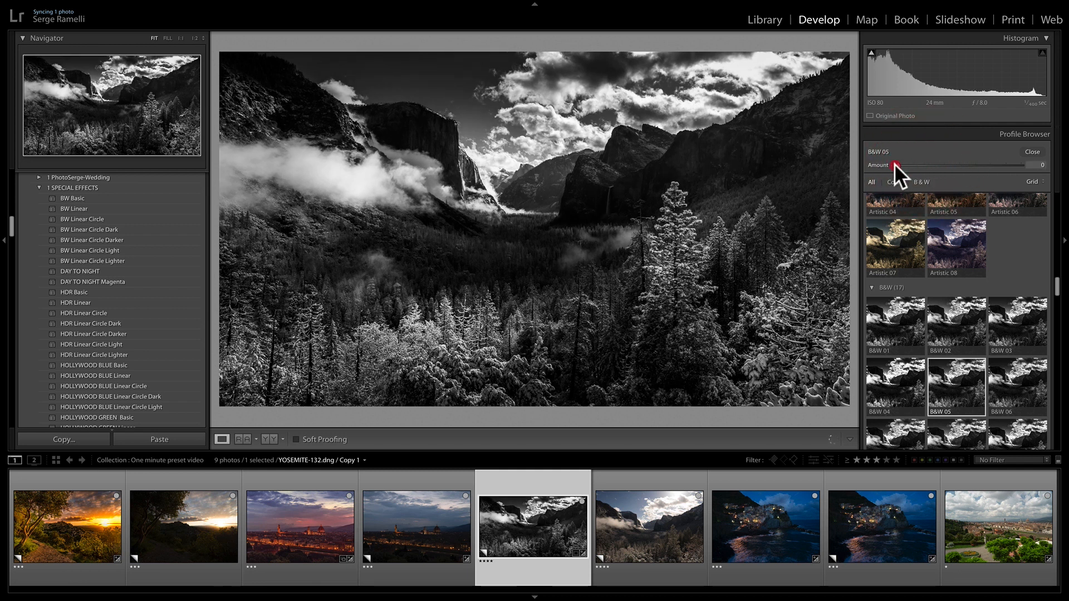
drag(894, 162, 827, 156)
mouse_move(968, 158)
mouse_down()
mouse_move(1001, 159)
mouse_move(955, 163)
mouse_move(967, 160)
mouse_up()
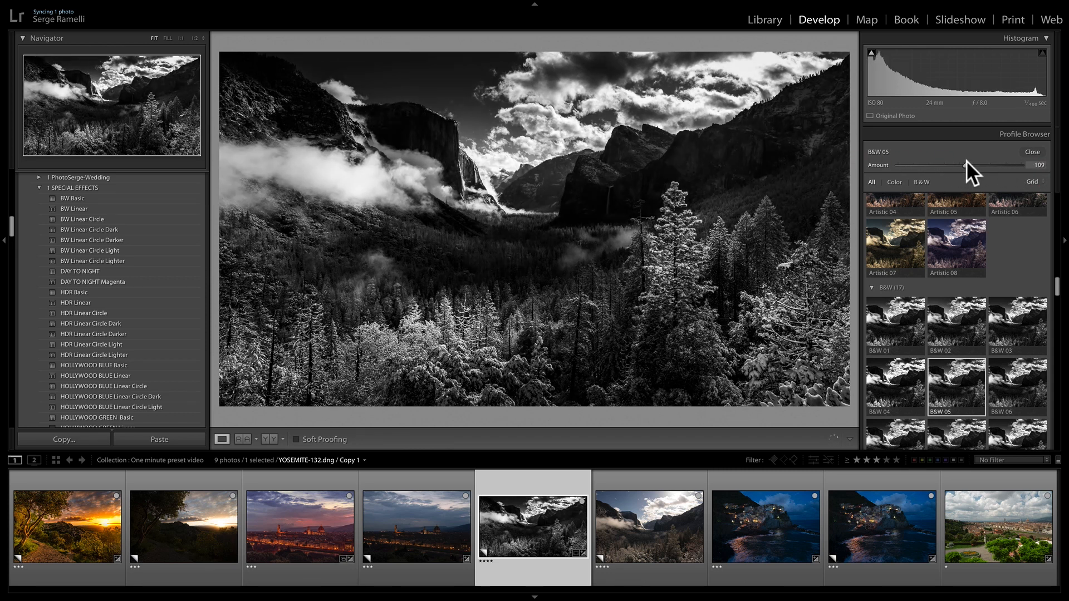
Apply the GOLDEN HOUR Linear Circle preset to the coastal village photo CinqueTerre-4.arw
click(767, 521)
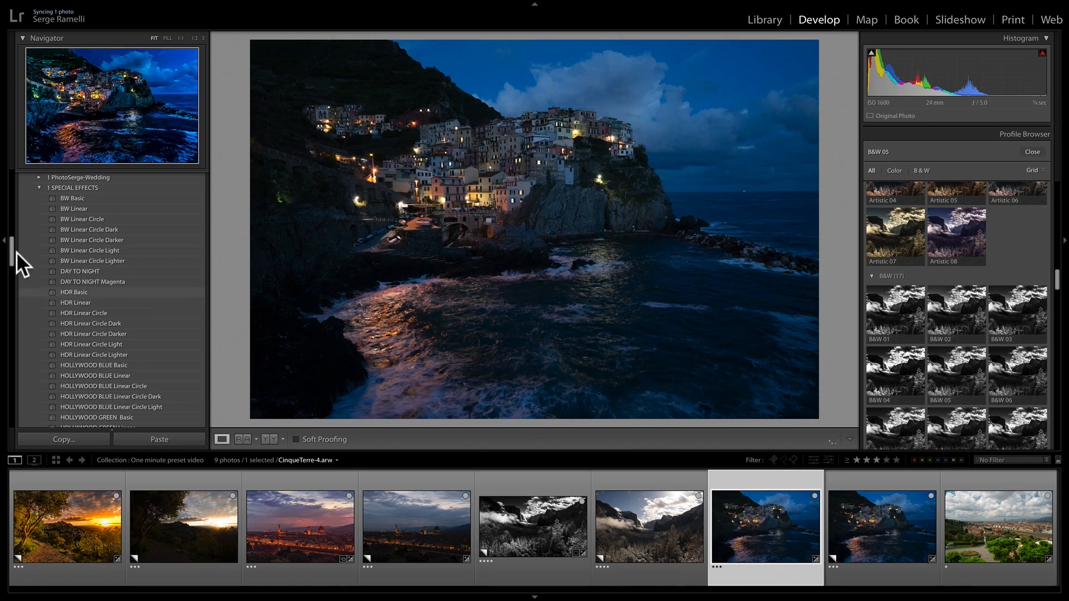
drag(13, 255, 13, 266)
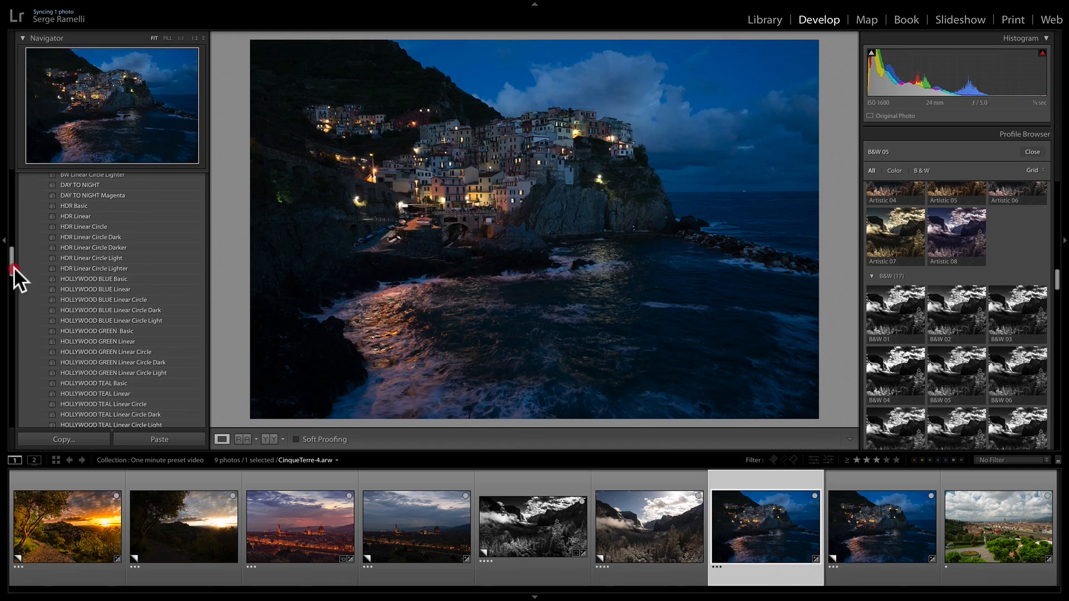
drag(12, 262, 11, 211)
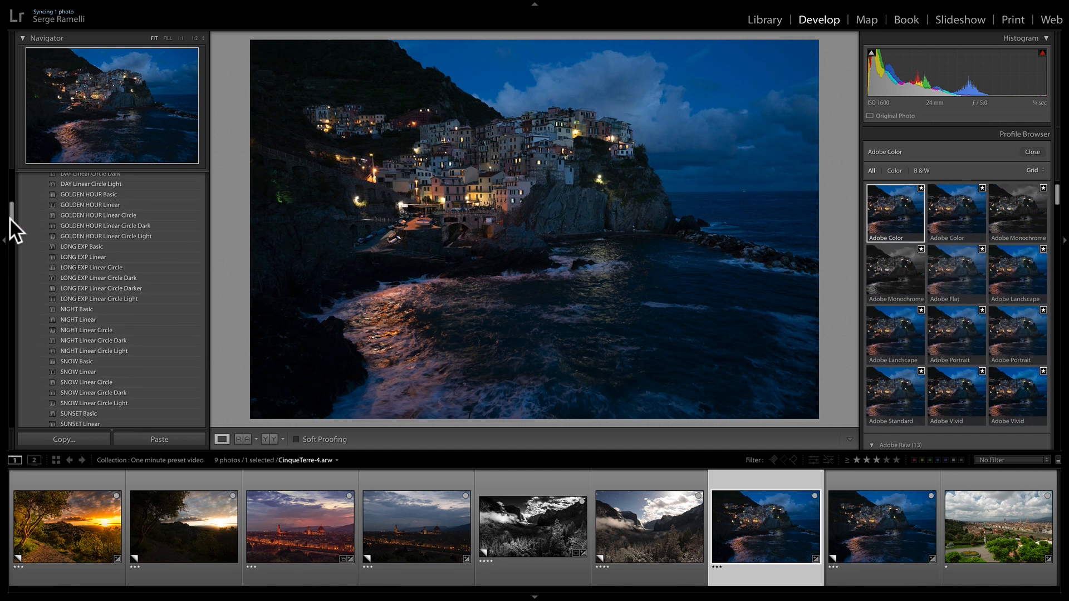
click(101, 214)
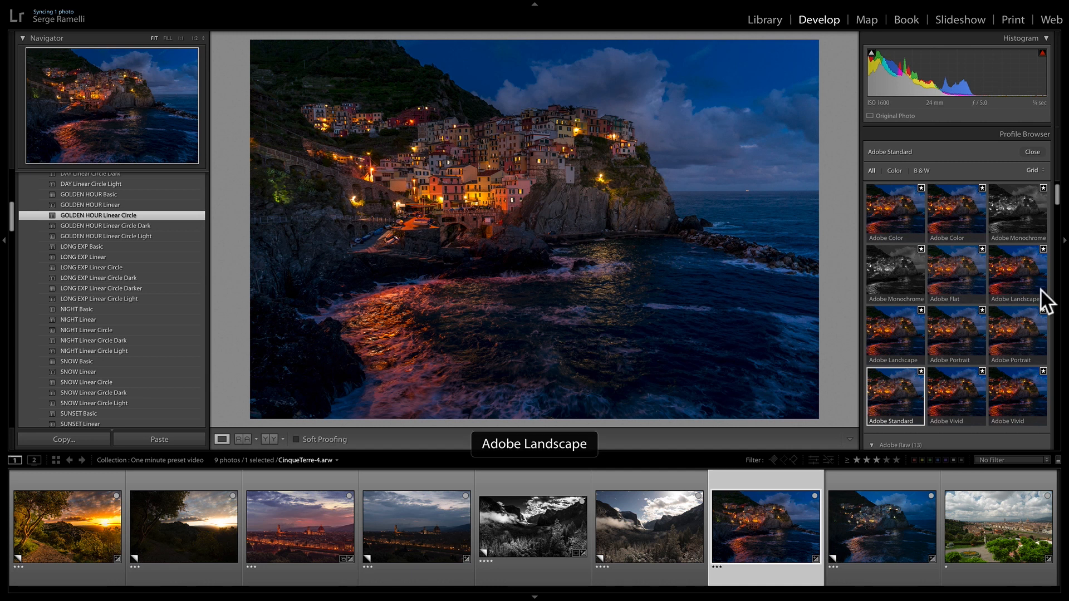
Try the Adobe Landscape, Artistic 01 and Artistic 02 profiles on the coastal village photo and apply Artistic 08
click(1020, 272)
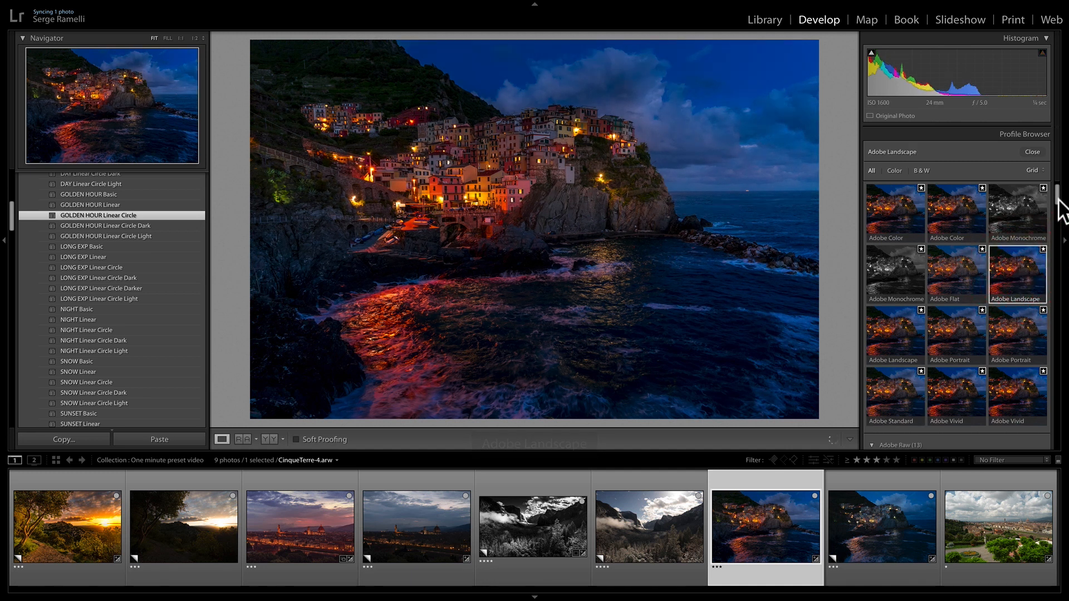
drag(1056, 192, 1061, 279)
click(890, 234)
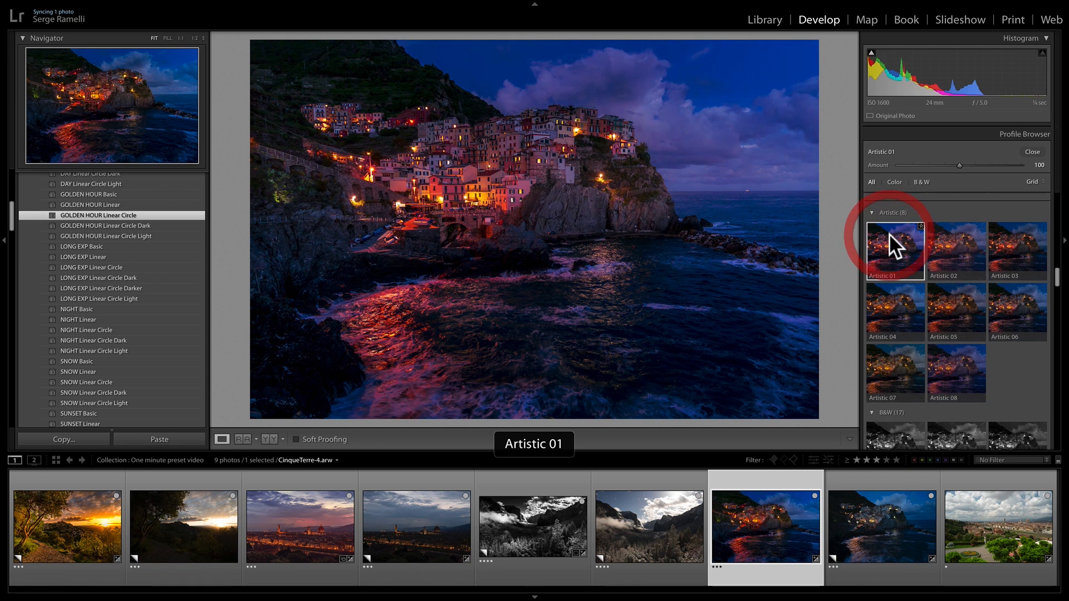
click(957, 251)
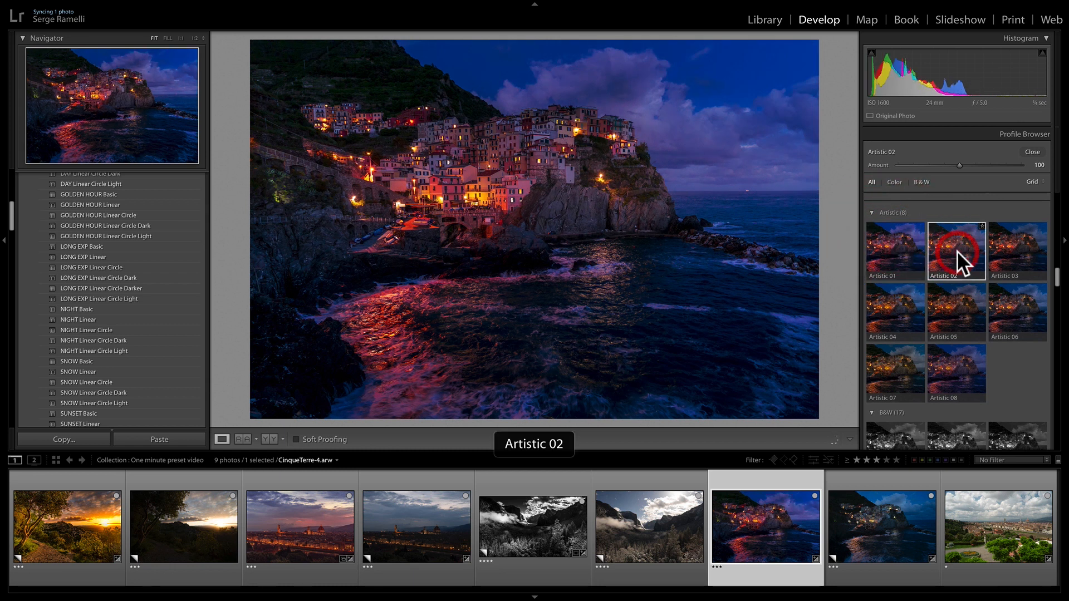
click(892, 246)
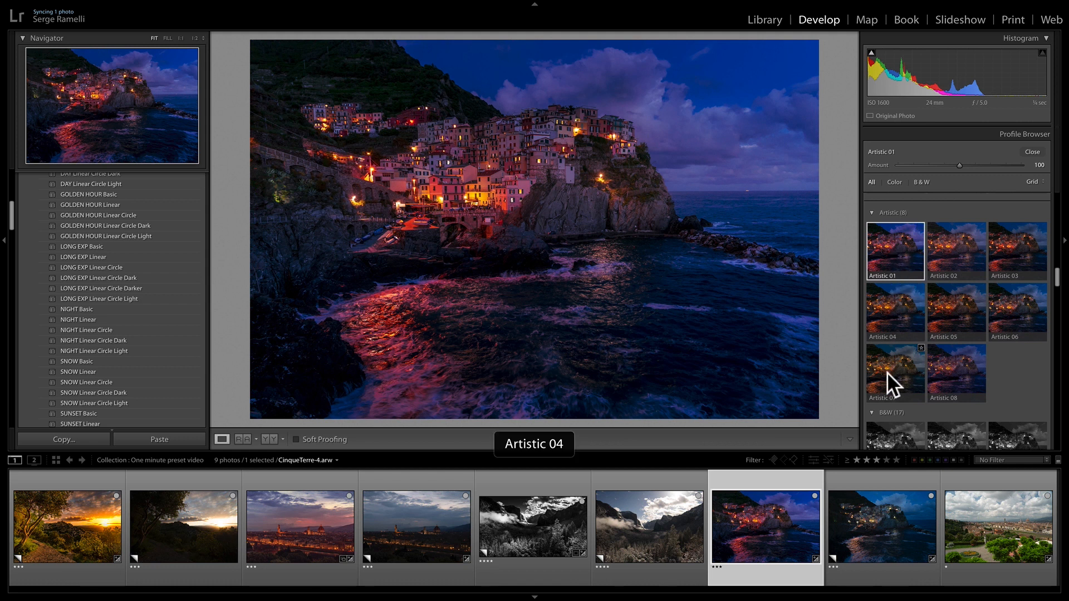
click(962, 364)
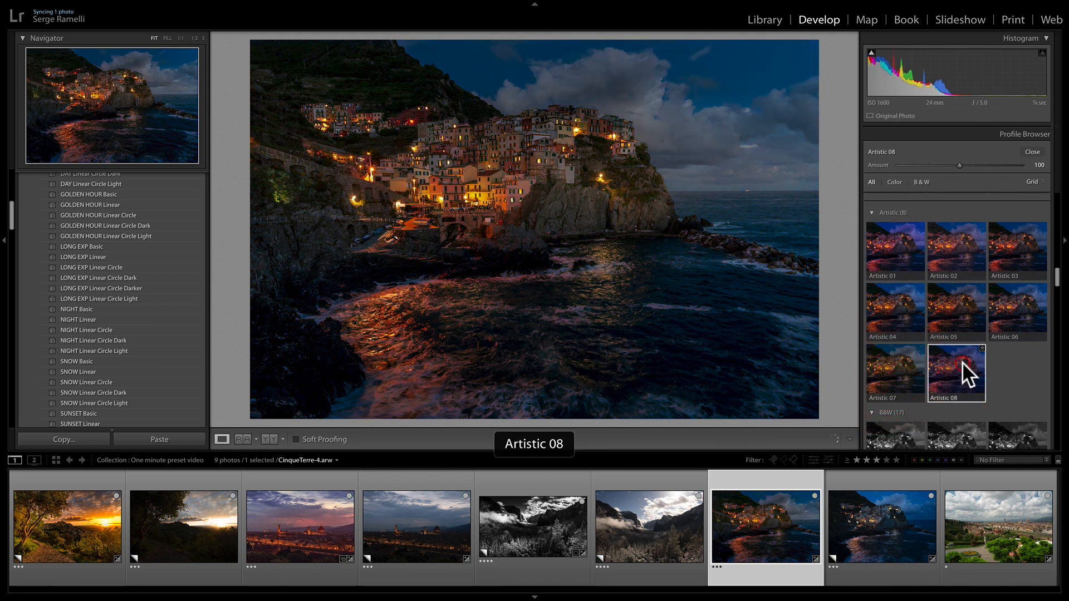
Try the Vintage 07 and Vintage 01 profiles on the coastal village photo and apply Vintage 09
drag(1058, 286, 1065, 351)
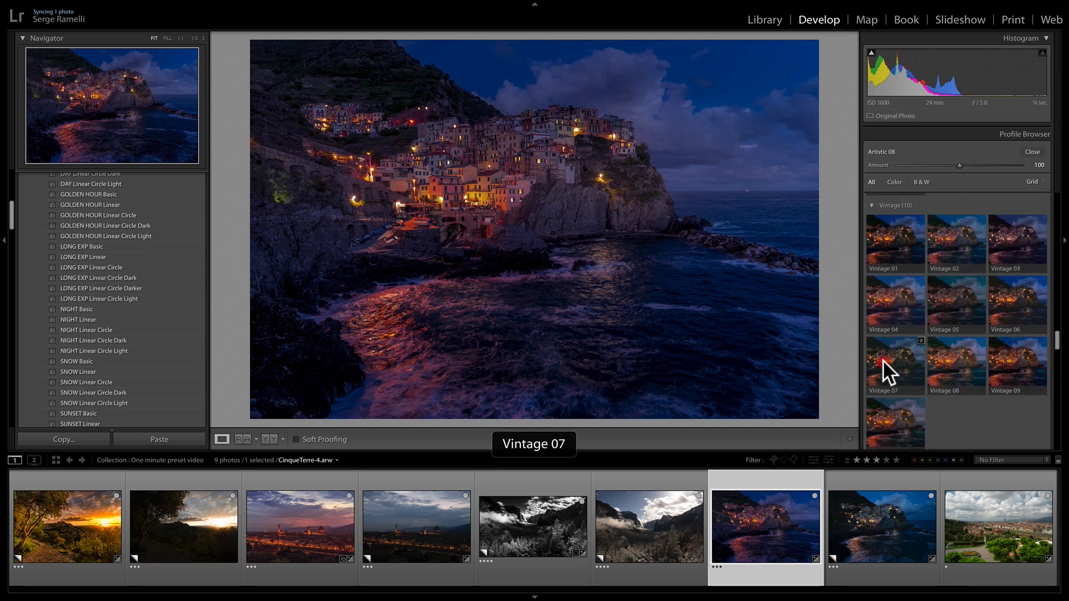
click(883, 360)
click(897, 240)
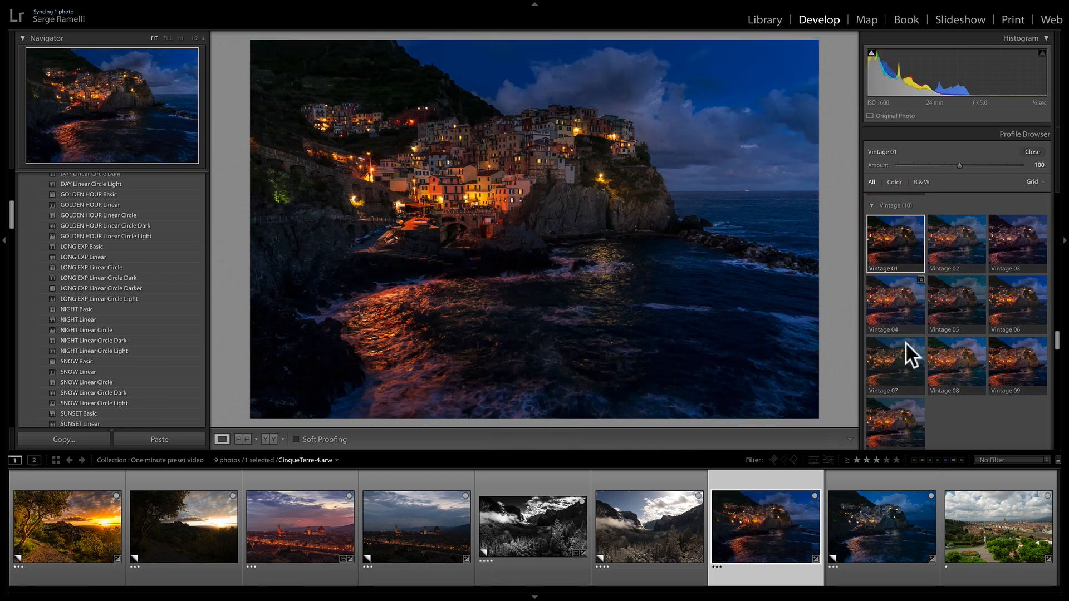
click(1004, 368)
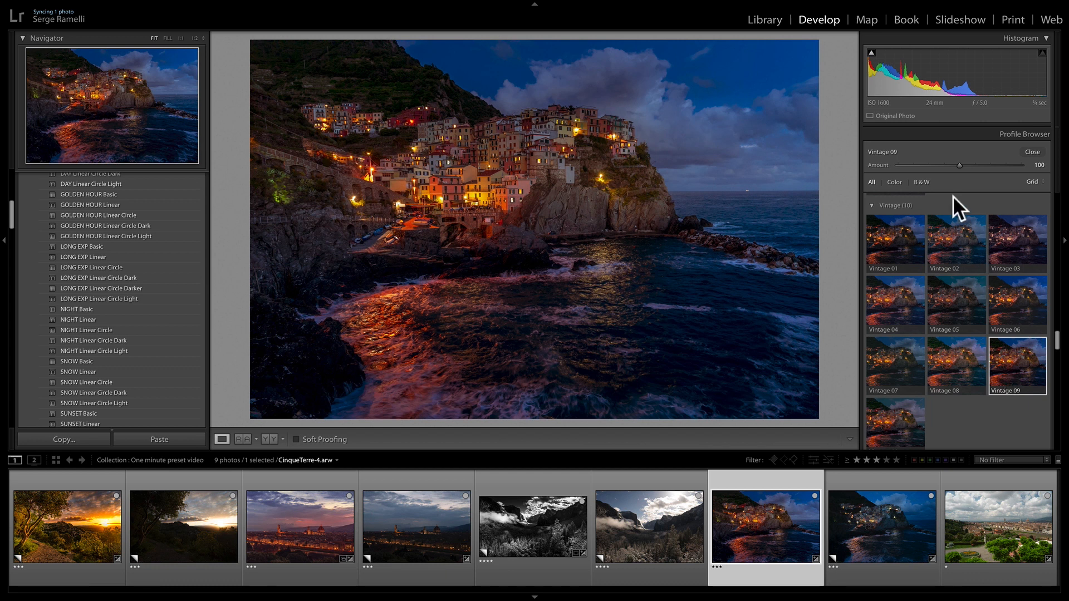
Try the Vintage 09 profile at an Amount of 200, set it to 106 and close the profile browser
drag(958, 166, 1022, 166)
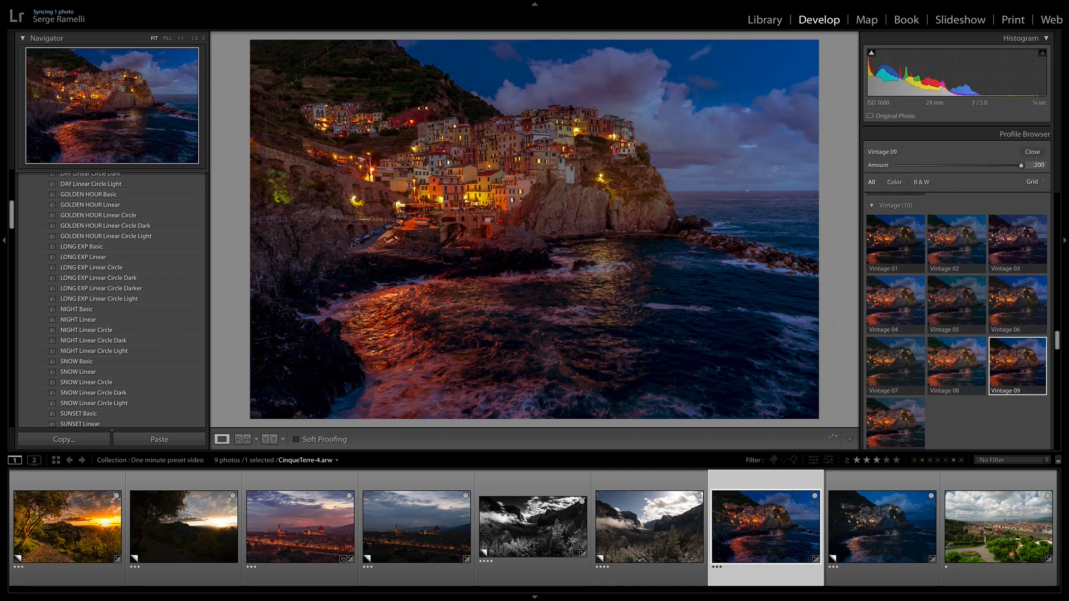
drag(961, 162, 961, 161)
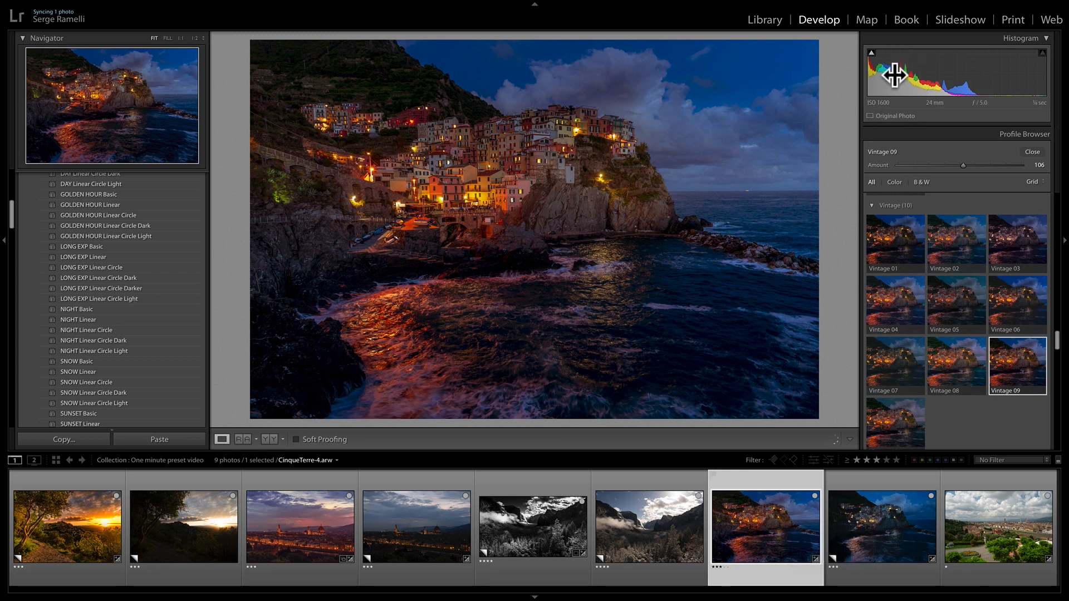
click(1033, 151)
Reset all adjustments on the coastal village photo and apply the Cinematic profile Cine Warm
click(1018, 440)
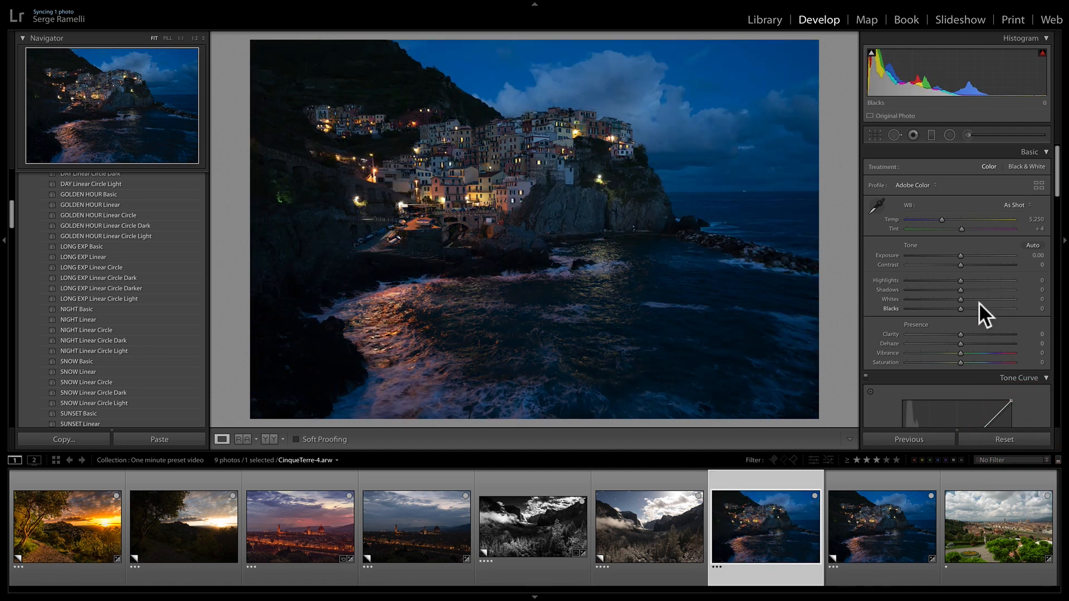
drag(1023, 286, 960, 289)
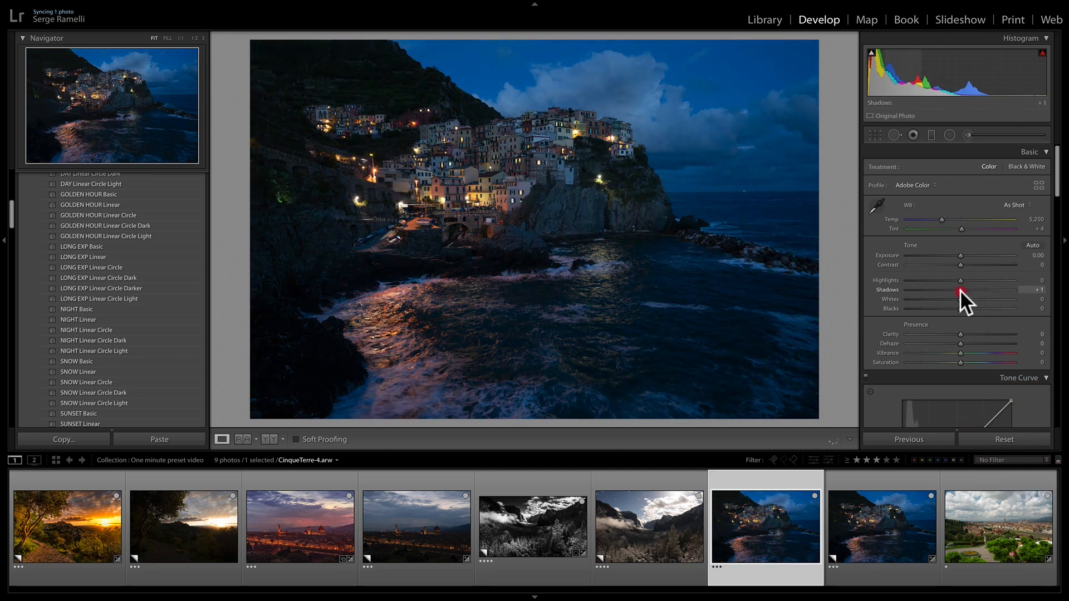
click(1038, 184)
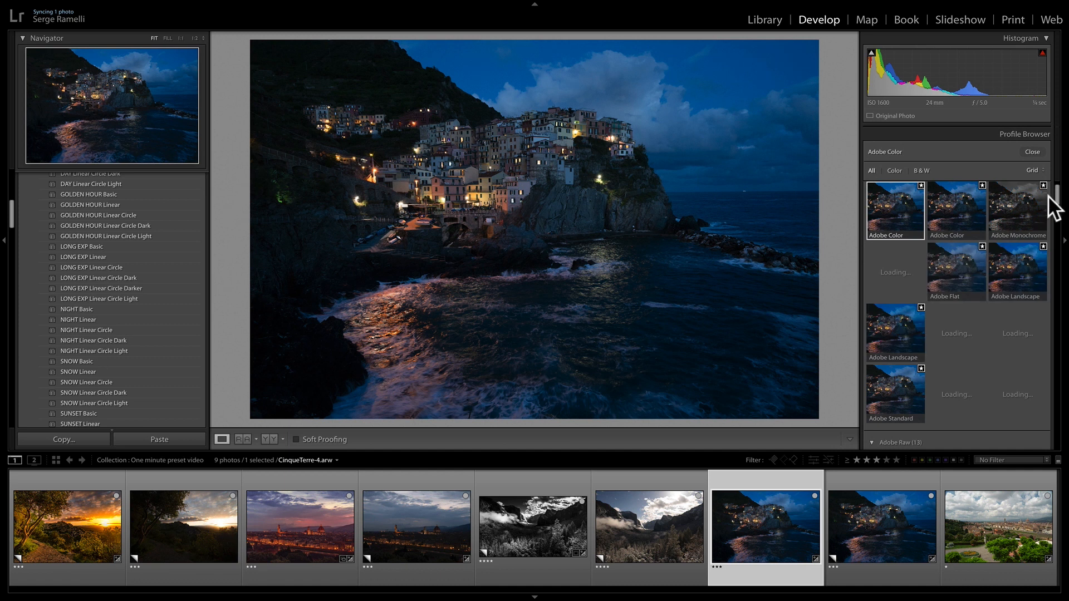
drag(1058, 203, 1057, 361)
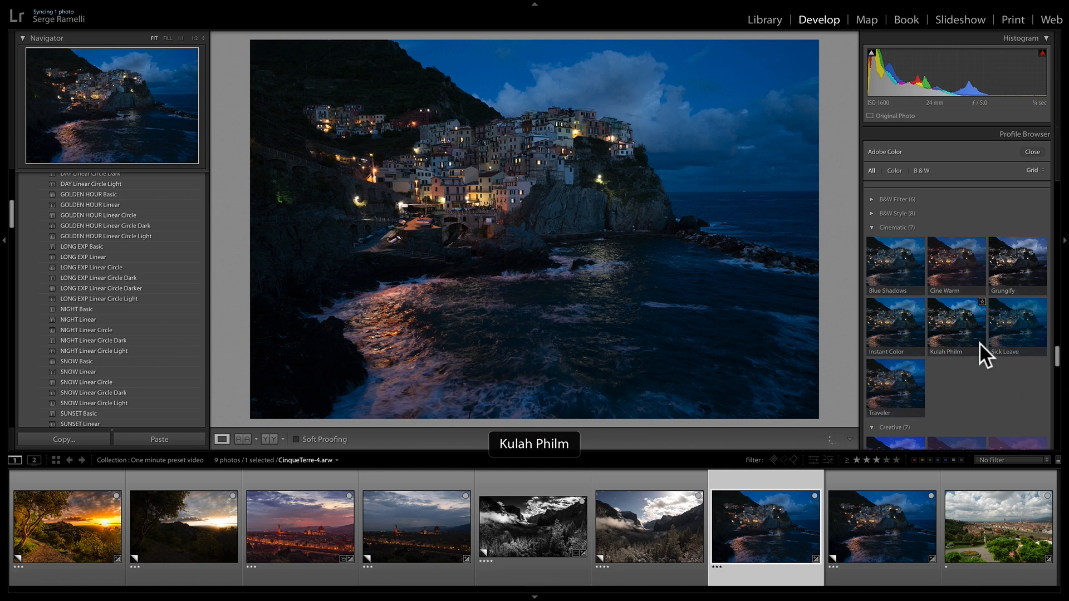
click(957, 254)
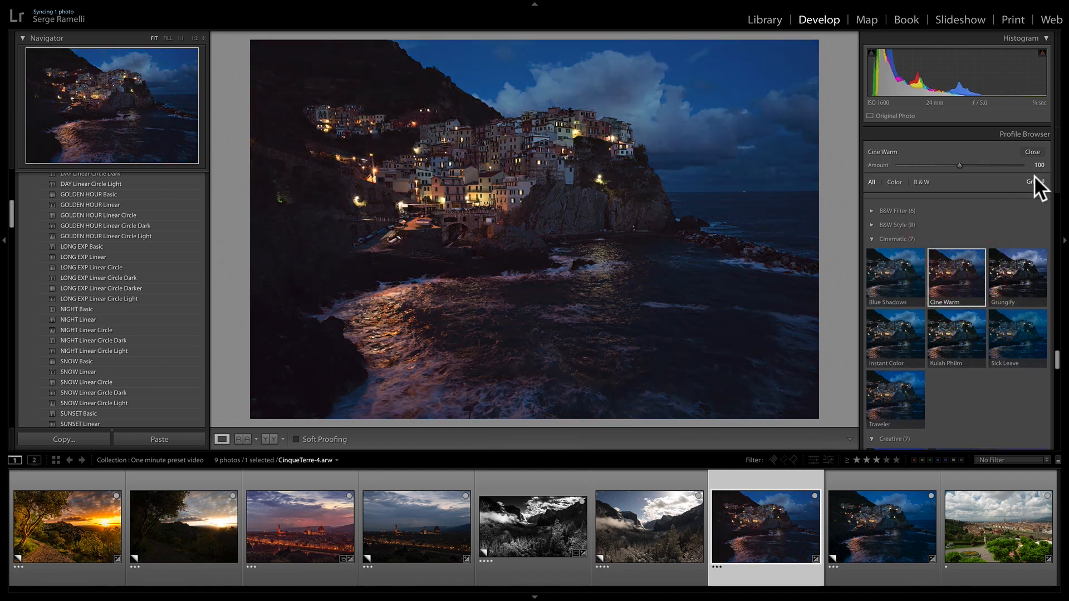
Set Highlights to -75, Shadows to +100, Whites to +35, Blacks to -23, Vibrance to +27, Temp to 6,086 and Tint to +15
click(1034, 153)
mouse_move(966, 292)
mouse_down()
mouse_move(964, 301)
mouse_move(1026, 292)
mouse_move(920, 290)
mouse_move(997, 308)
mouse_move(968, 310)
mouse_move(978, 307)
mouse_up()
drag(961, 319, 946, 319)
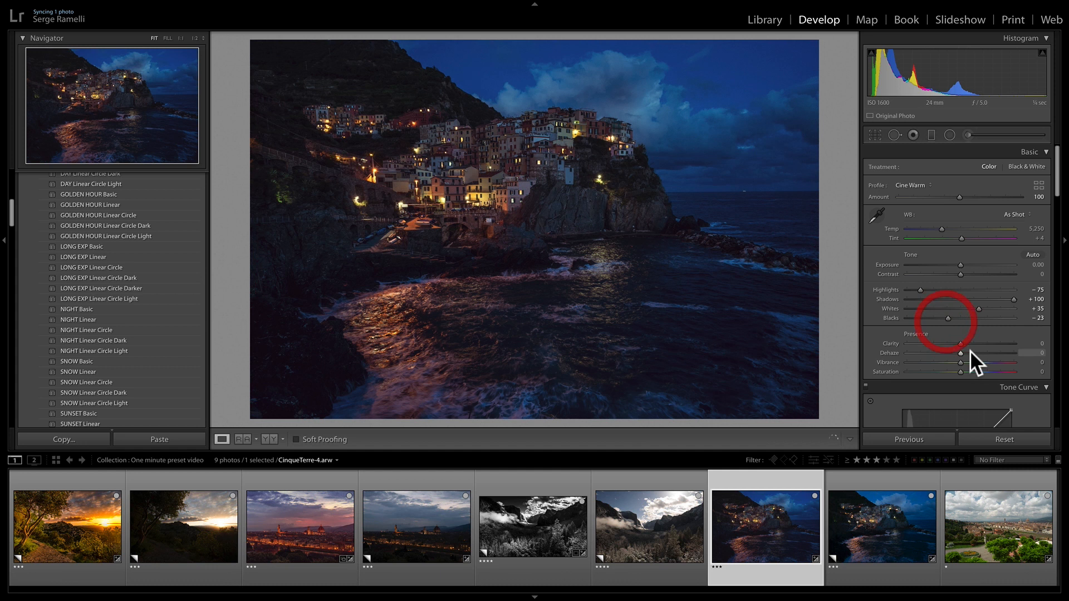
drag(964, 362, 979, 363)
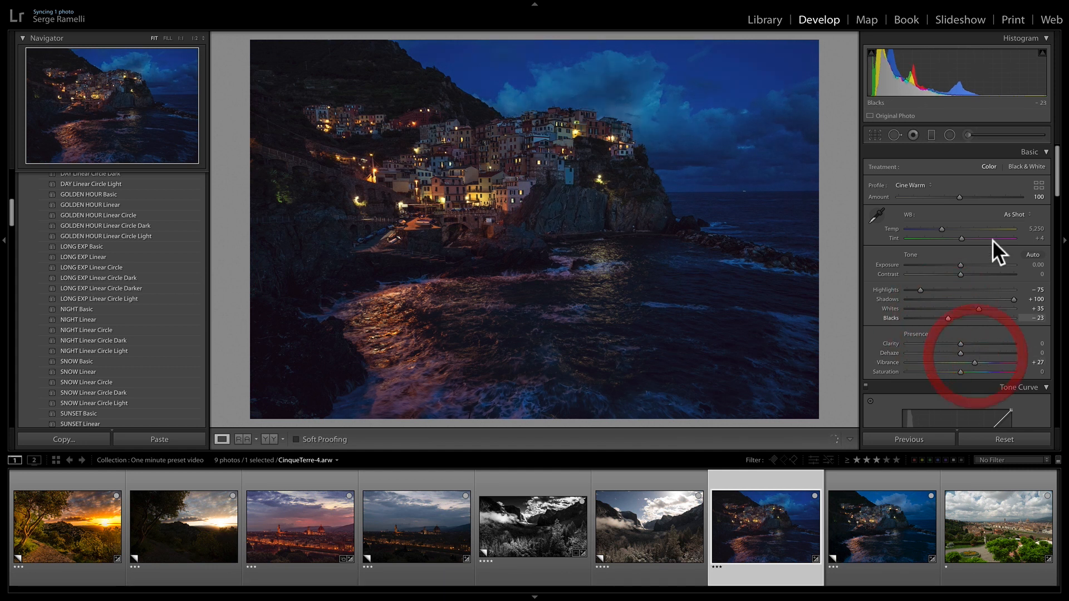
drag(942, 229, 966, 238)
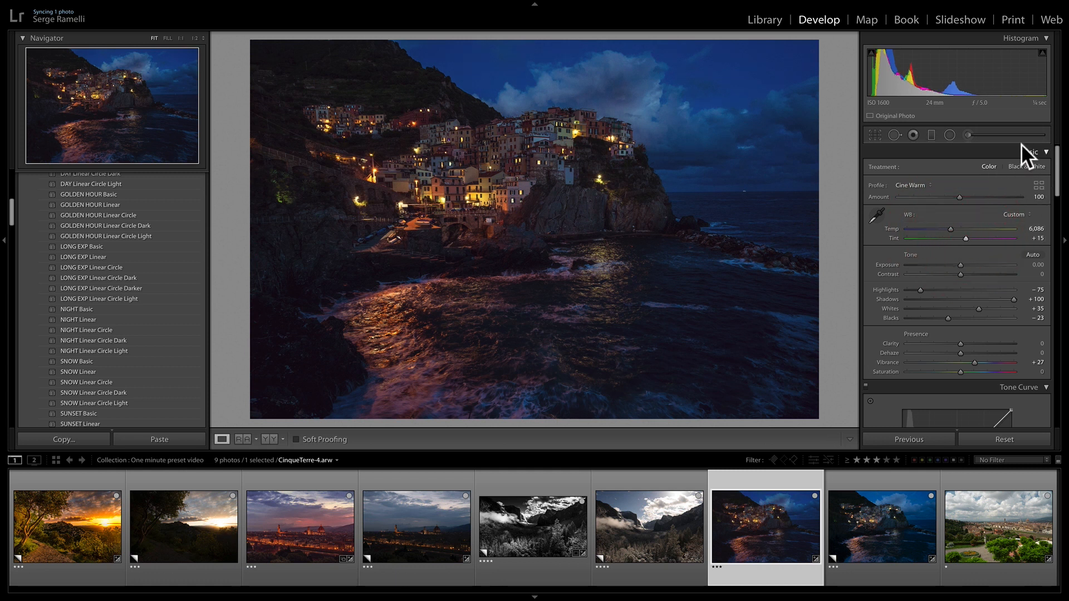
Draw a radial filter ellipse over the lit village, inverted to affect the inside, with Feather at 100
click(948, 135)
drag(428, 169, 583, 257)
click(896, 377)
drag(961, 367, 1066, 373)
Set the radial filter's Temp to 49, Tint to 53, Saturation to 70 and Exposure to 1.39, and shift it slightly right over the village
click(989, 180)
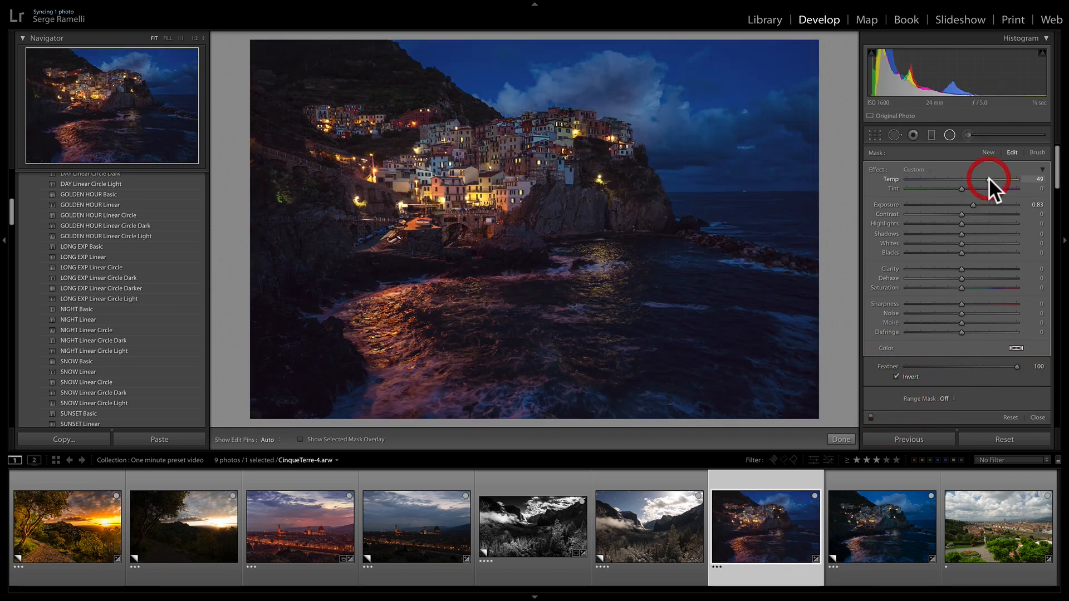
click(990, 189)
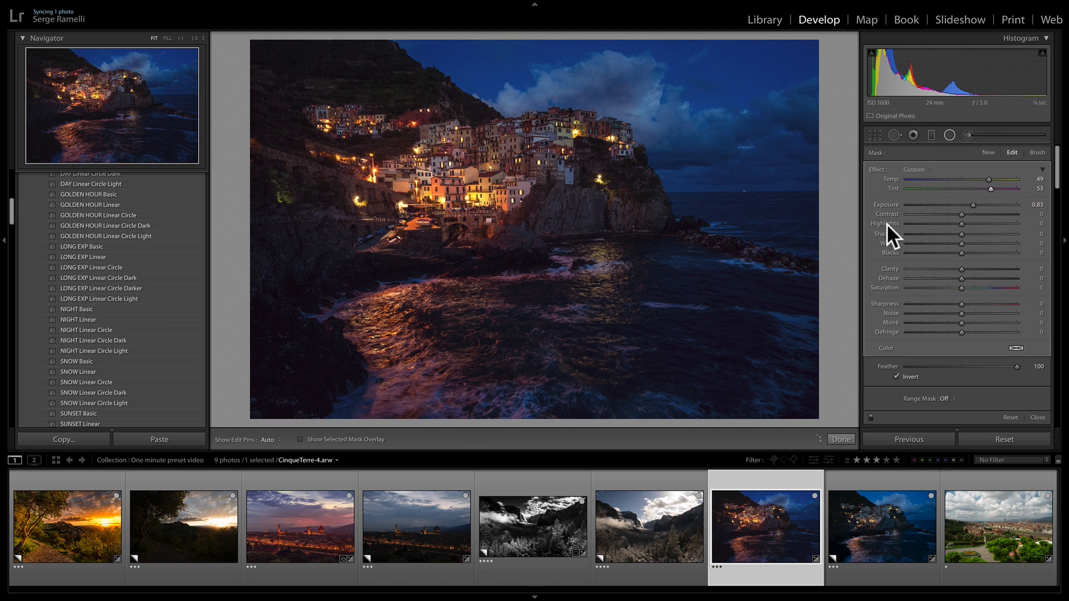
click(998, 288)
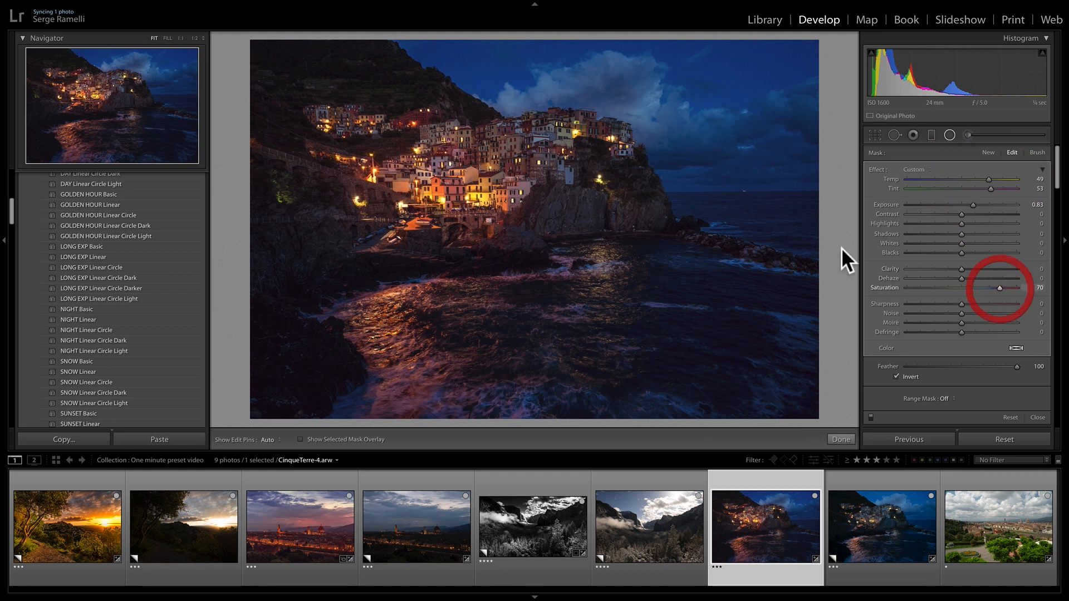
click(981, 205)
drag(432, 172, 470, 173)
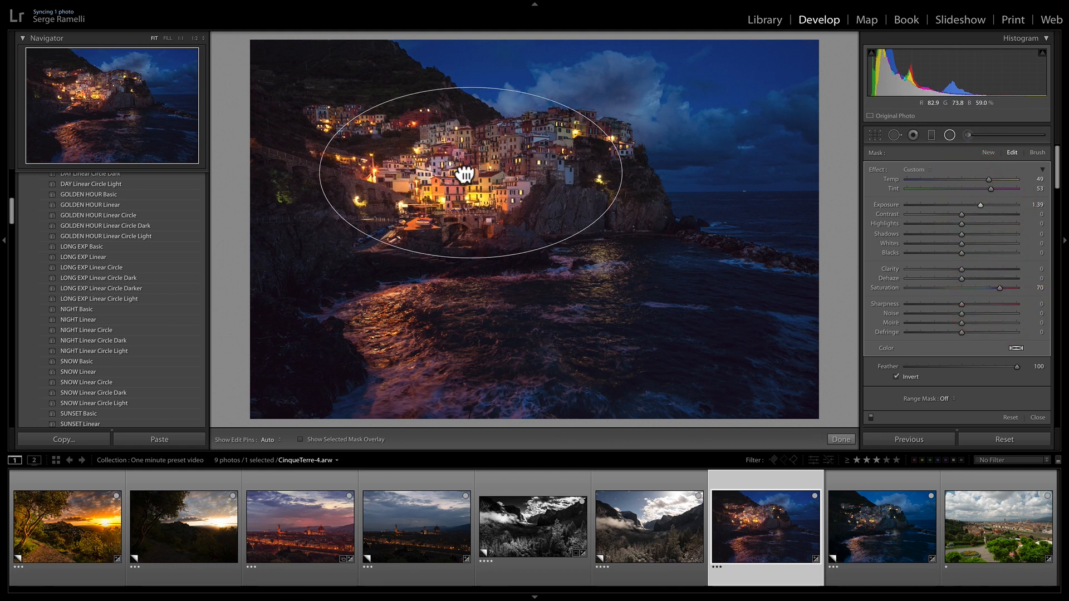
click(831, 439)
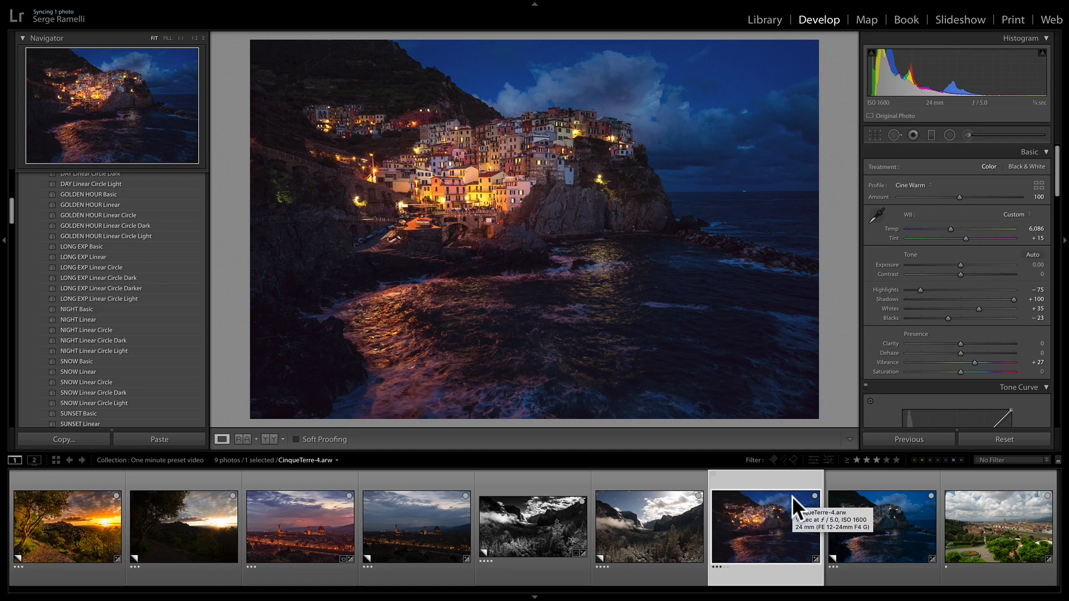
Switch to Chrome to view the 3D LUT Creator website, and return to Lightroom Classic
key(super+Tab)
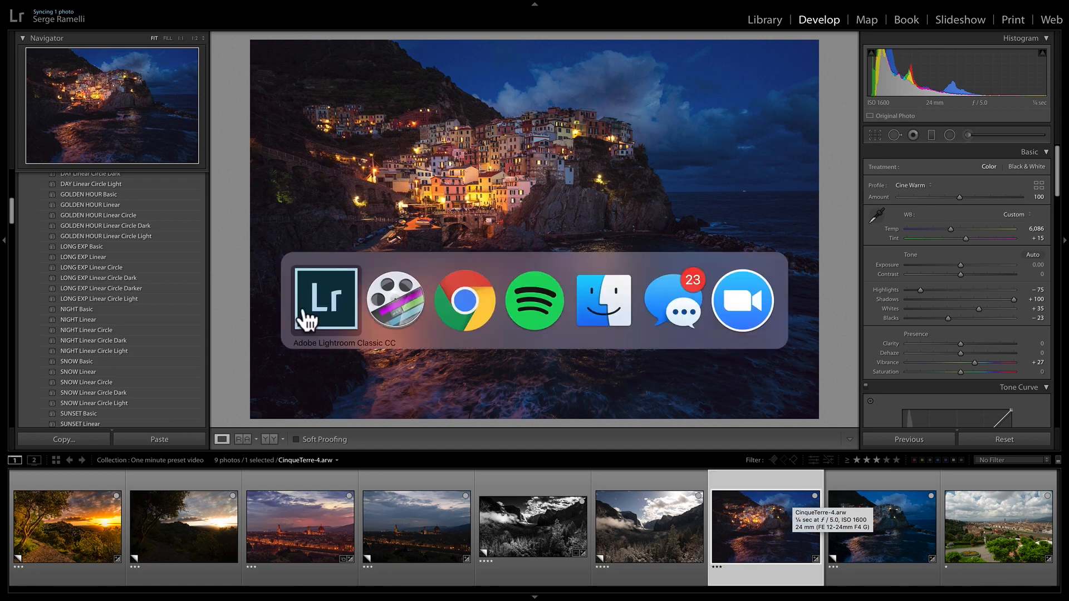
click(478, 303)
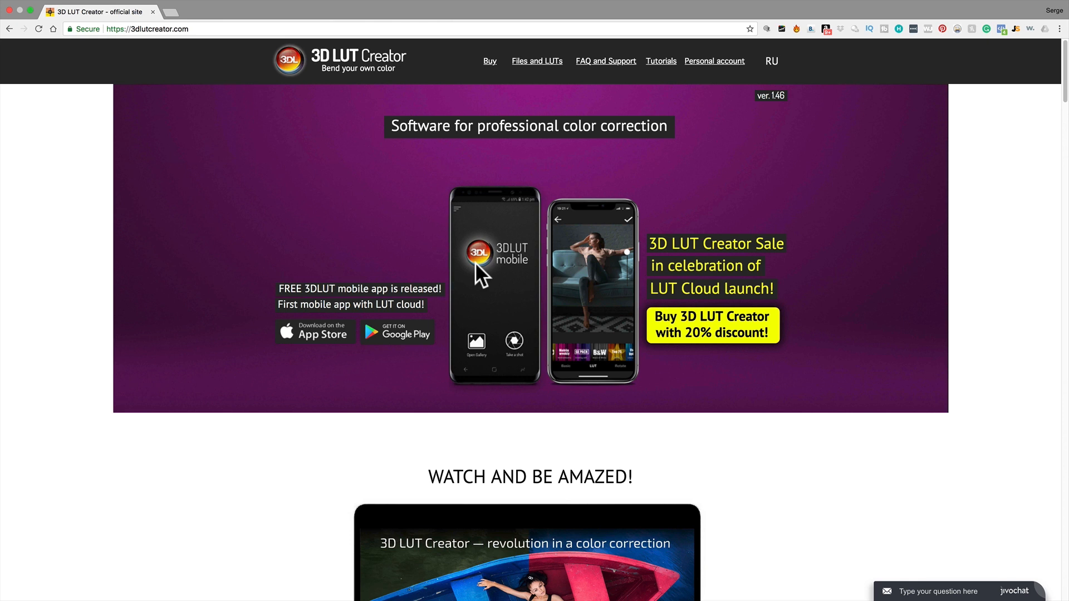
key(super+Tab)
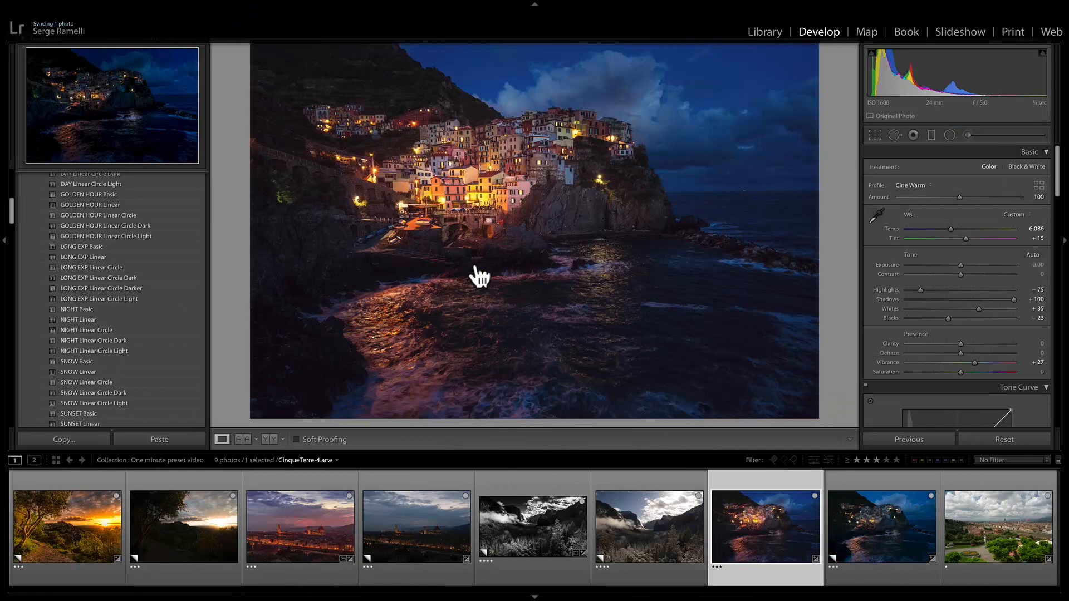